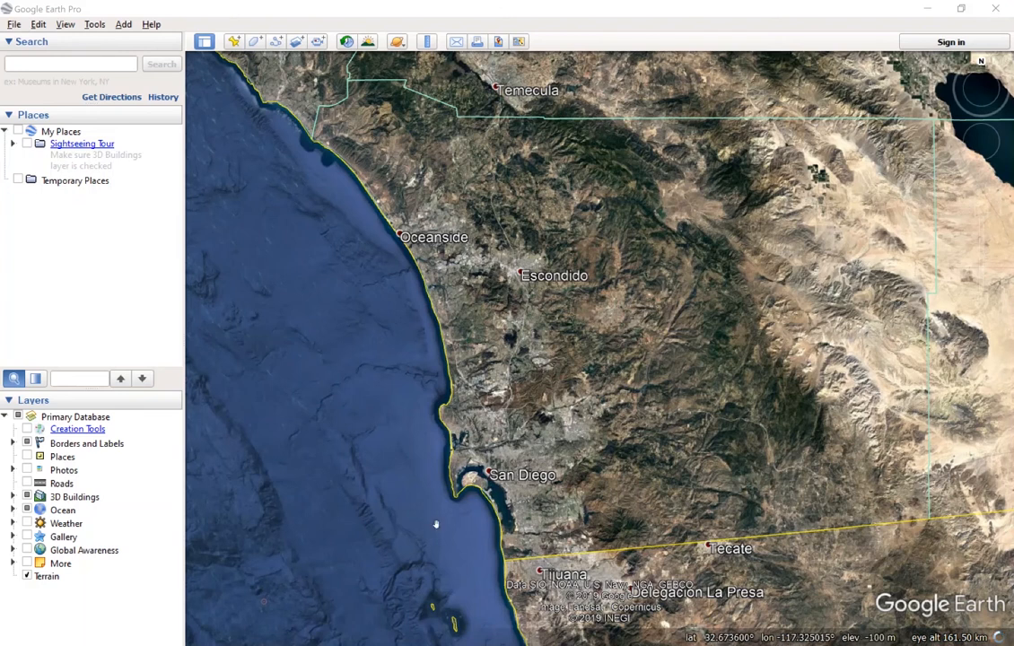
Zoom the map in from the San Diego coast to the pier at Imperial Beach
drag(489, 534, 504, 391)
scroll(505, 391, up, 5)
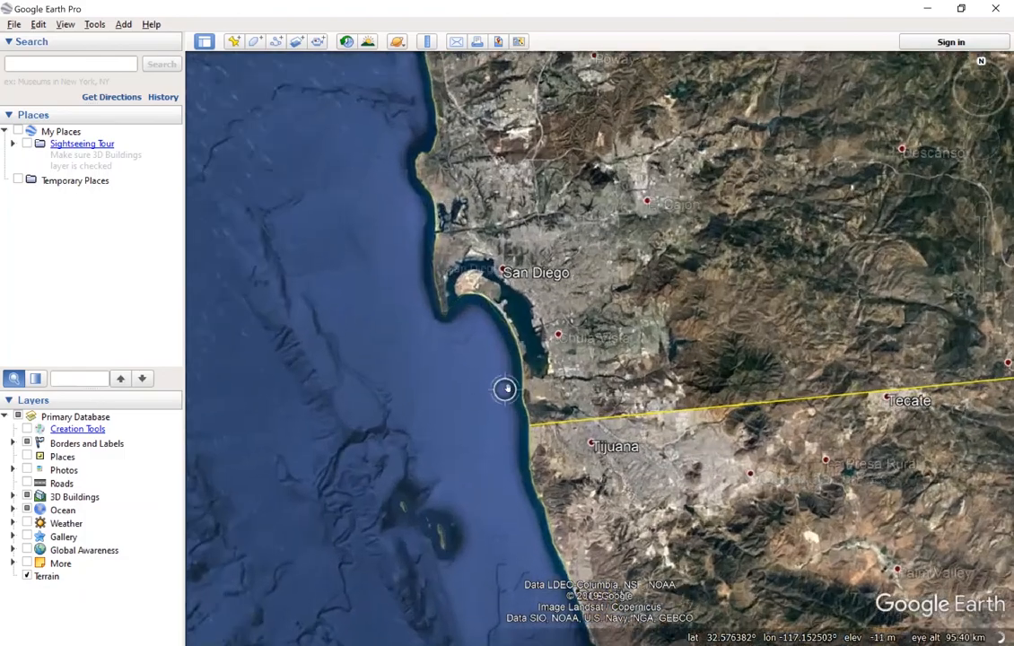
scroll(505, 389, up, 5)
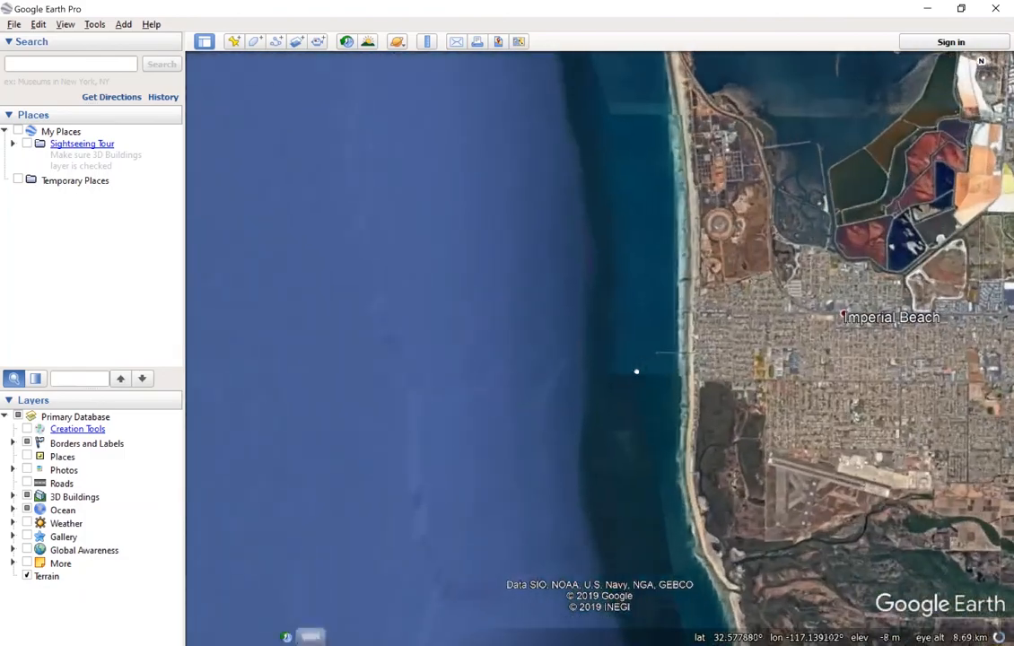
drag(636, 369, 441, 390)
scroll(441, 389, up, 5)
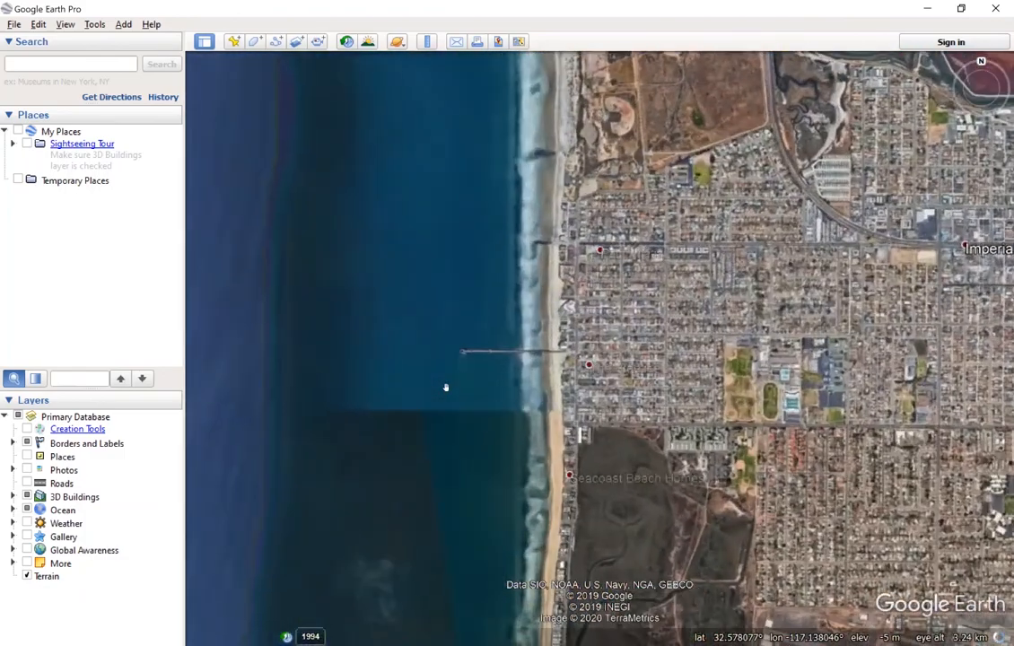
scroll(478, 363, up, 2)
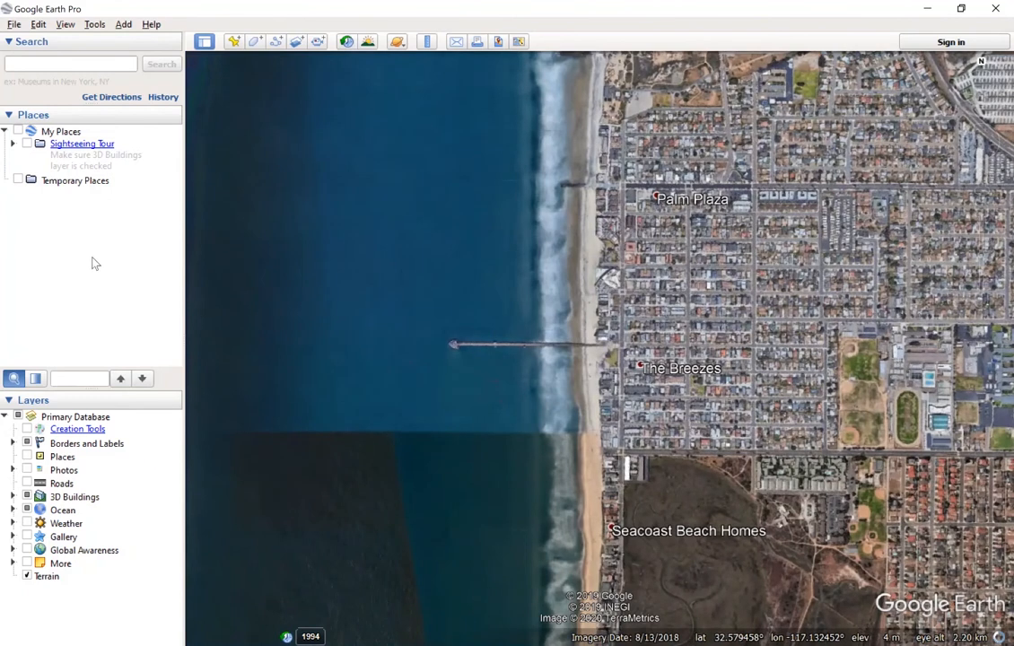
Create a folder named SD_piers in My Places
right_click(77, 133)
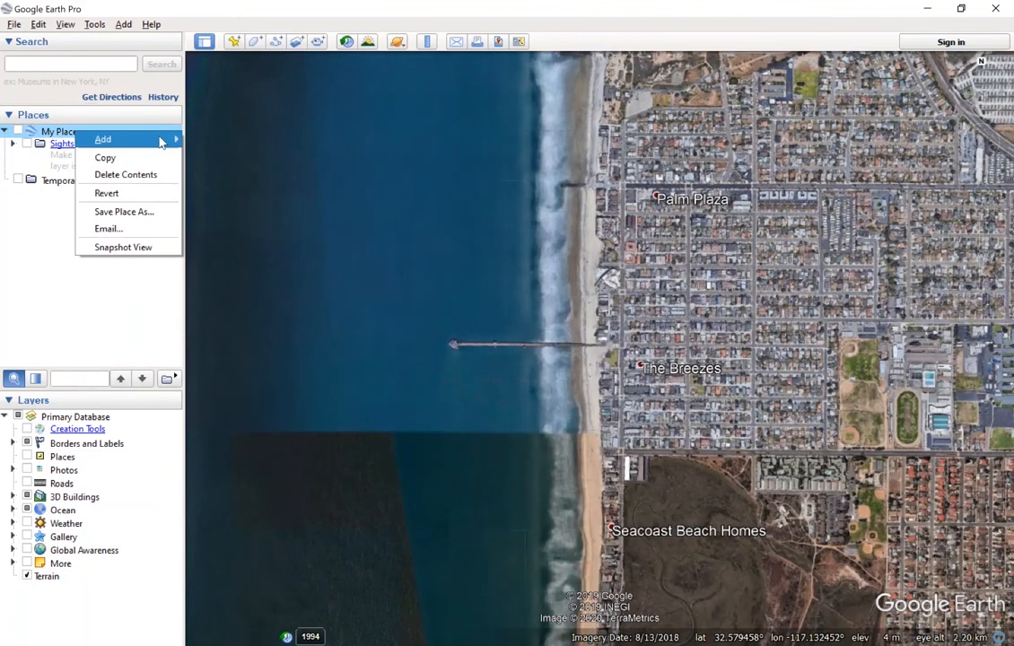
click(57, 186)
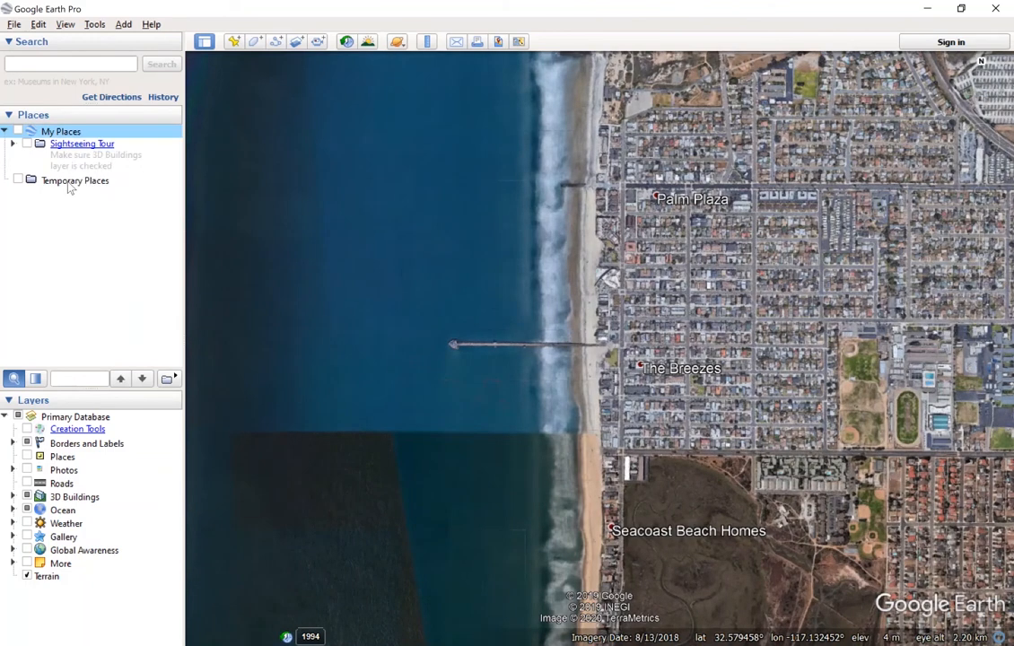
right_click(72, 131)
mouse_move(113, 139)
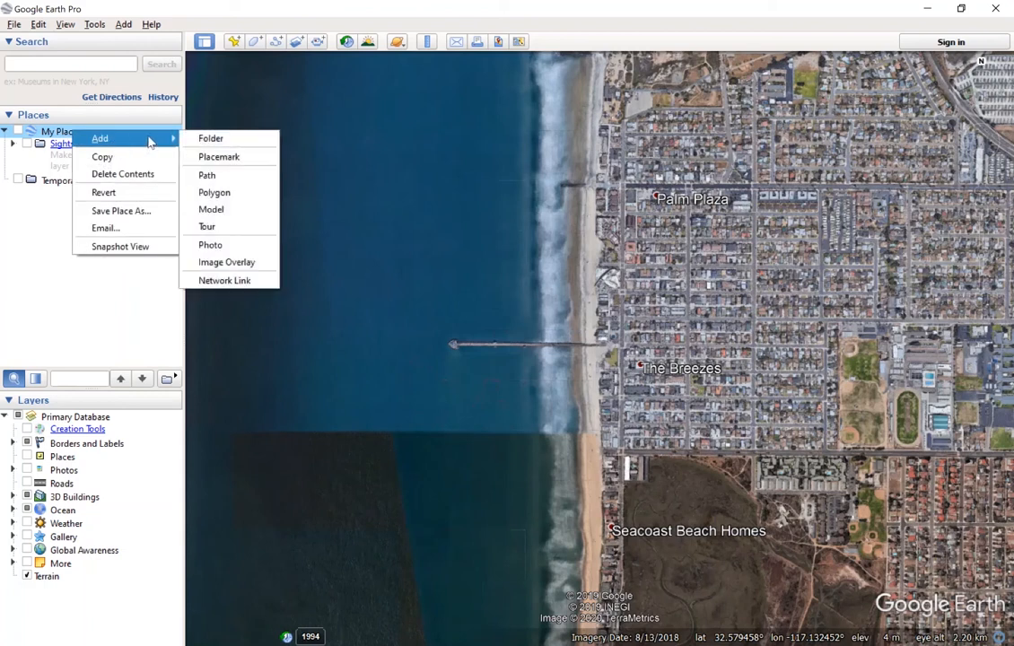
click(212, 140)
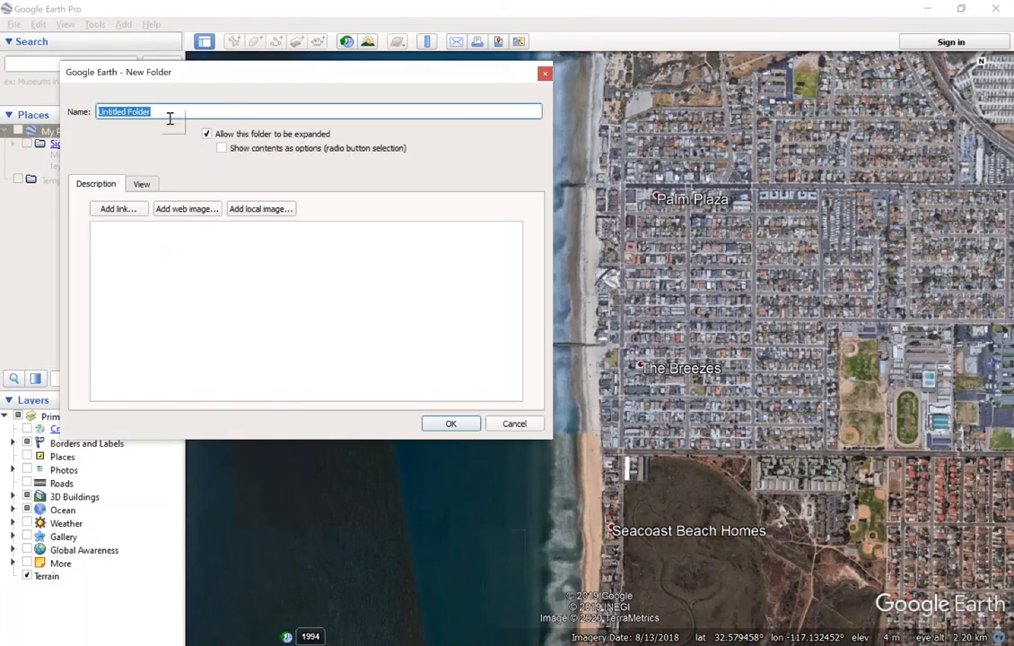
text(SD_piers)
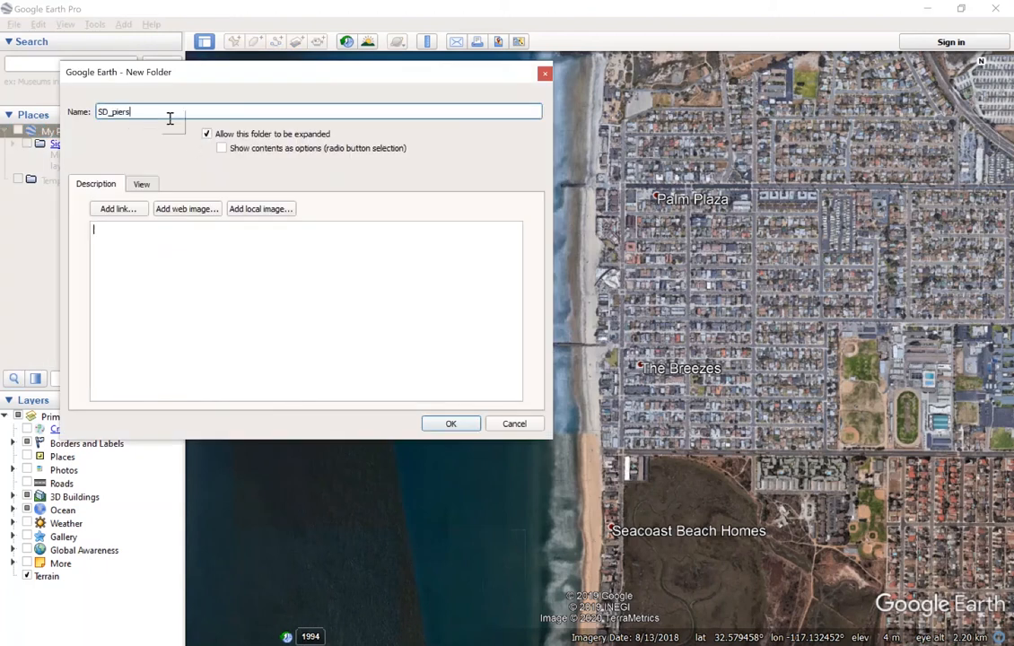
click(451, 424)
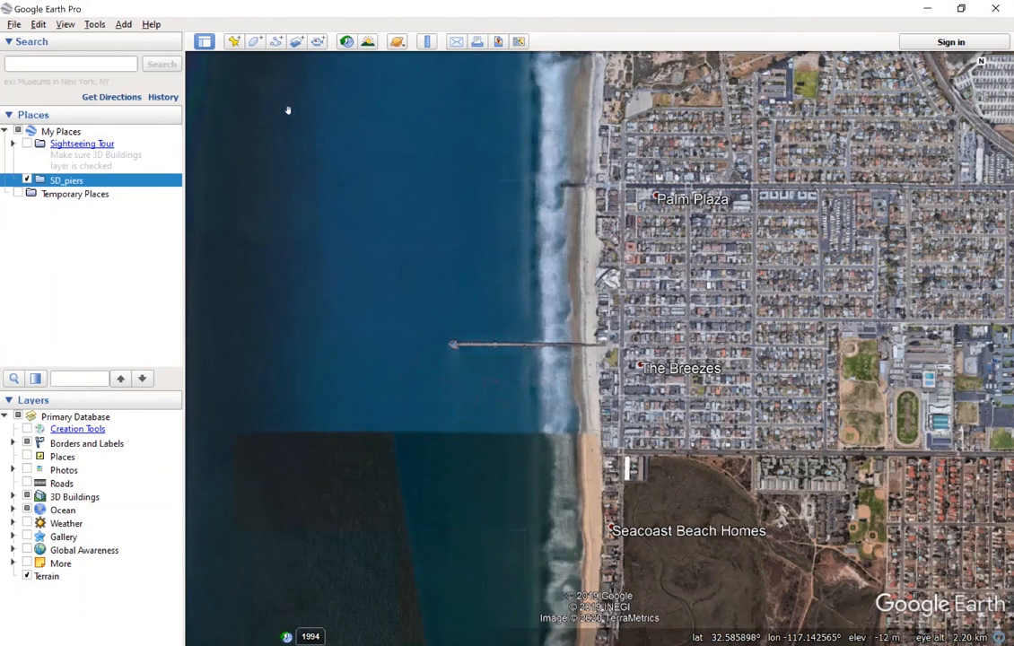
Add a placemark named IB Pier to SD_piers at the Imperial Beach pier's shore end, about 32.5795°, -117.1327°
click(233, 42)
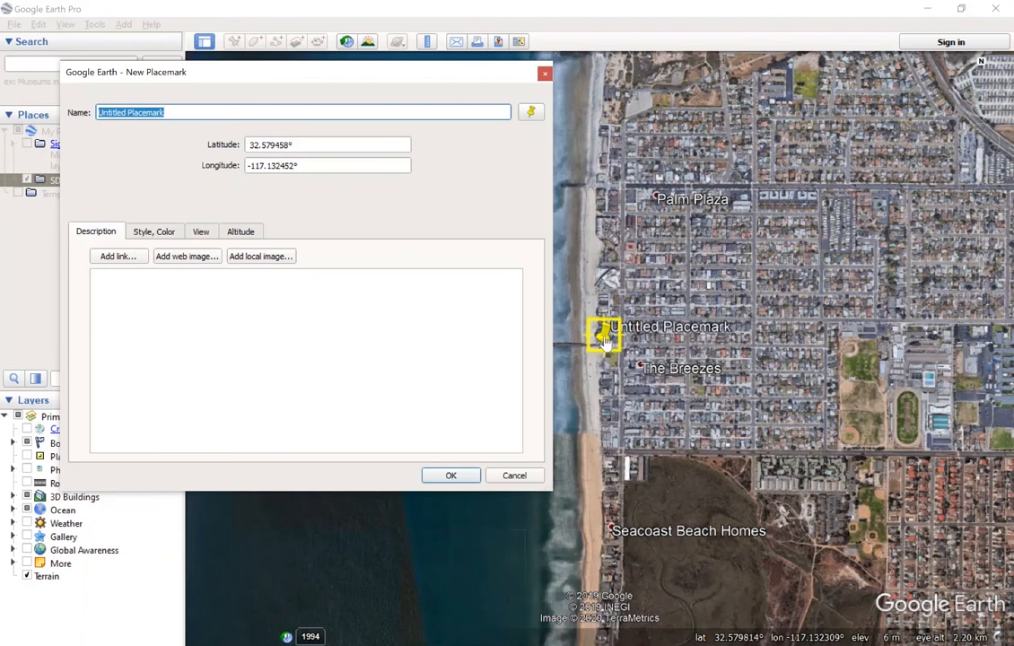
drag(471, 77, 399, 154)
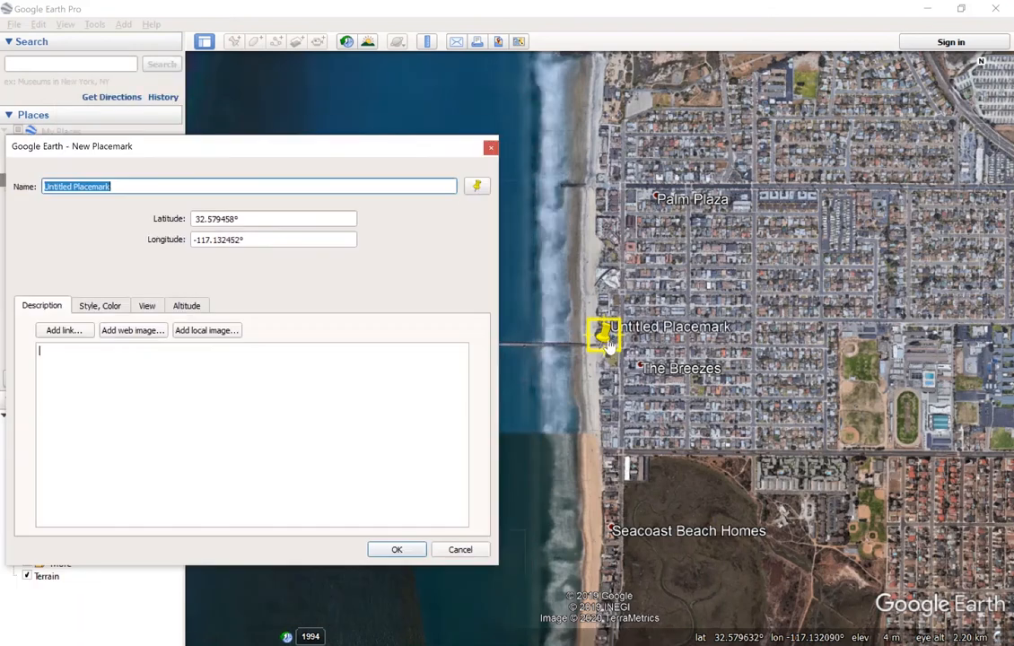
mouse_move(603, 334)
mouse_down()
mouse_move(606, 310)
mouse_move(594, 348)
mouse_up()
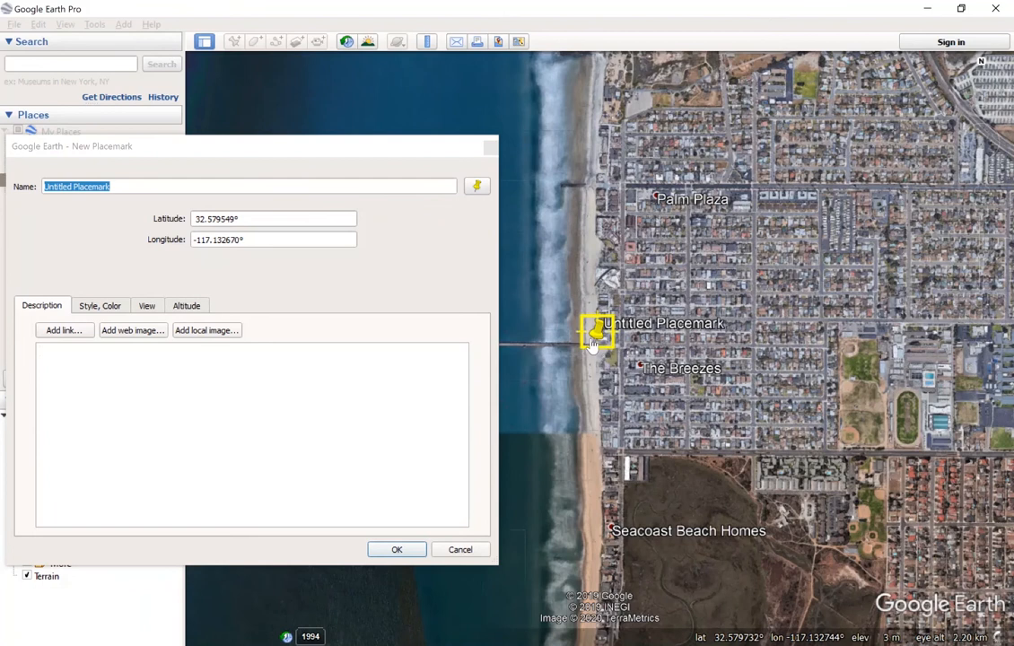
click(180, 187)
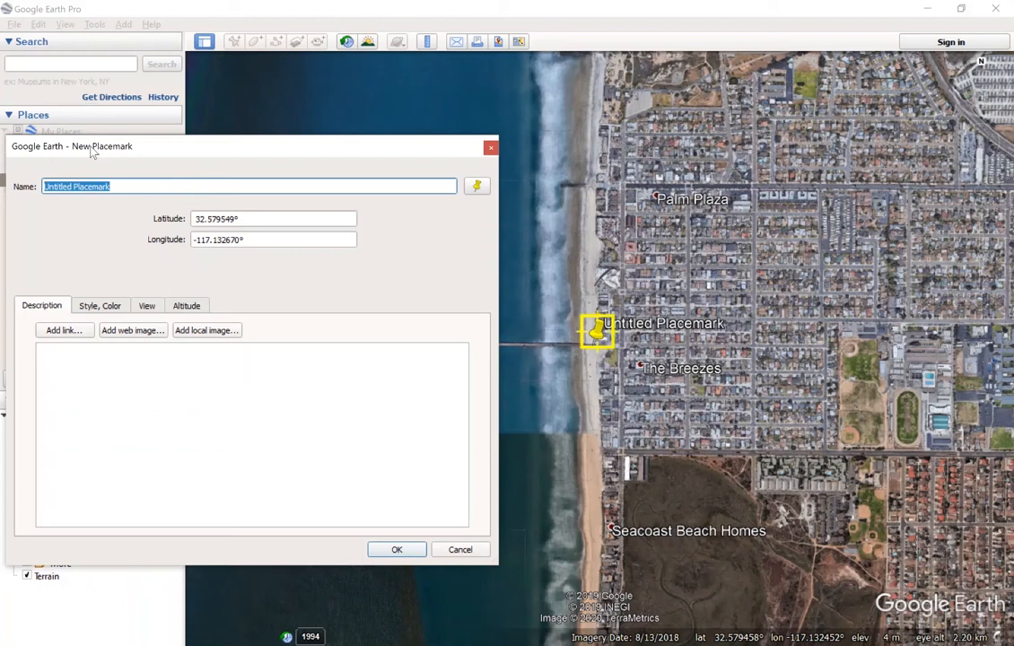
text(IB)
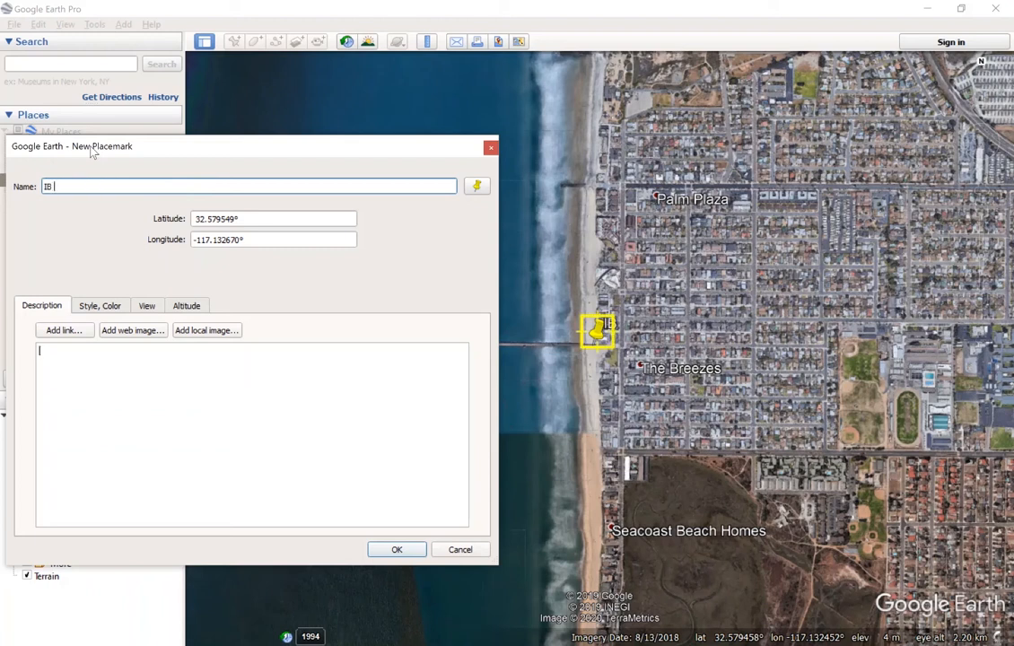
text( Pier)
click(398, 550)
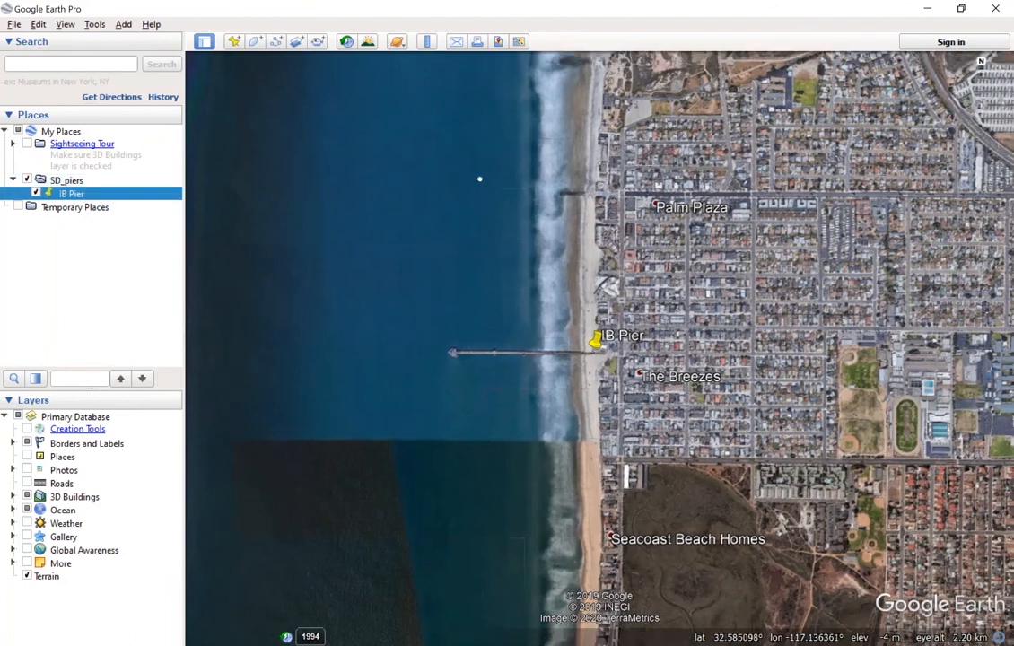
Follow the coast north past Coronado and Point Loma and zoom in on the Ocean Beach pier
drag(480, 176, 448, 341)
scroll(445, 339, down, 5)
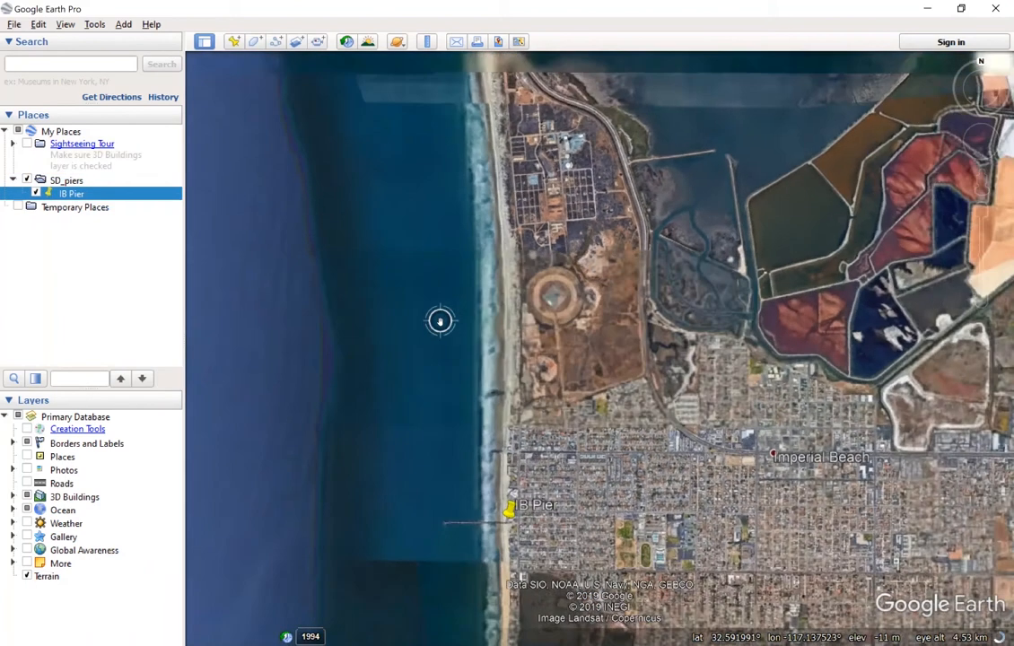
drag(398, 186, 472, 565)
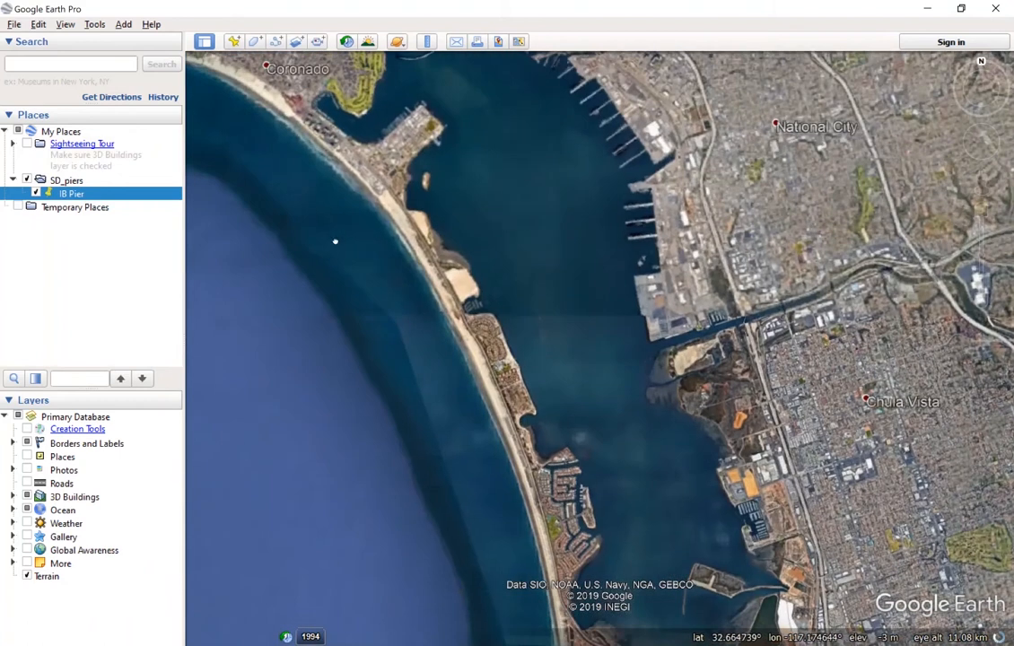
drag(312, 215, 503, 409)
drag(221, 263, 628, 409)
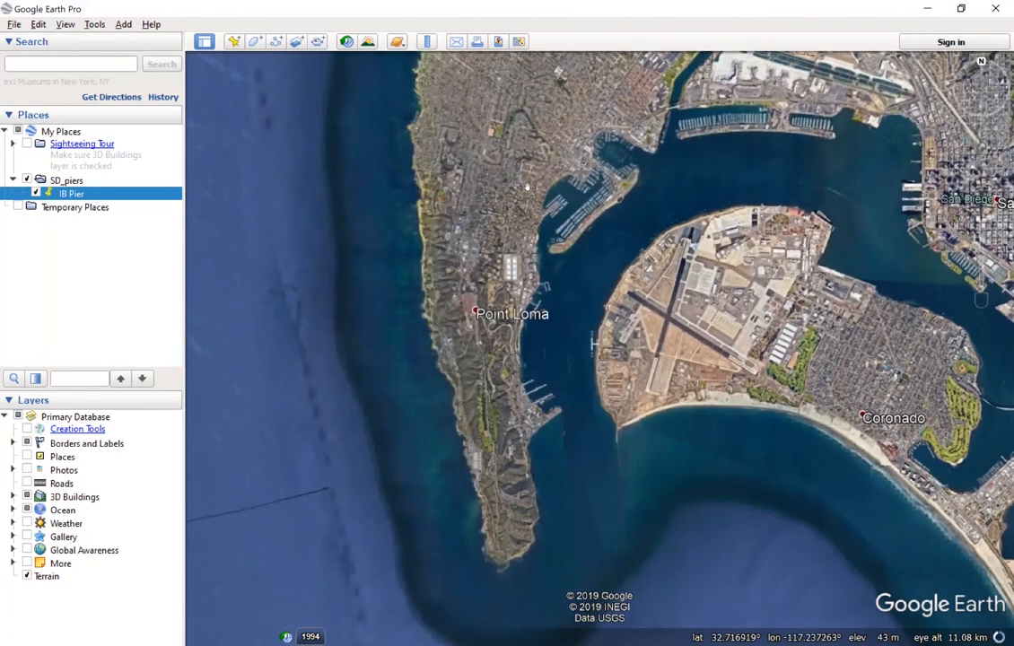
drag(490, 99, 485, 235)
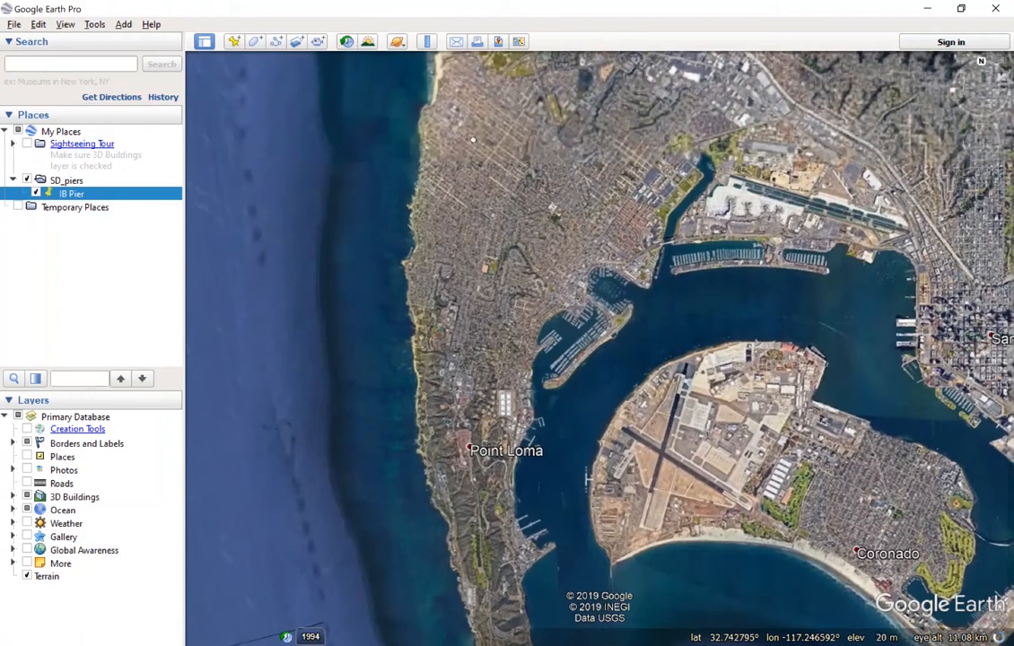
drag(470, 126, 466, 314)
scroll(417, 290, up, 3)
scroll(411, 289, up, 5)
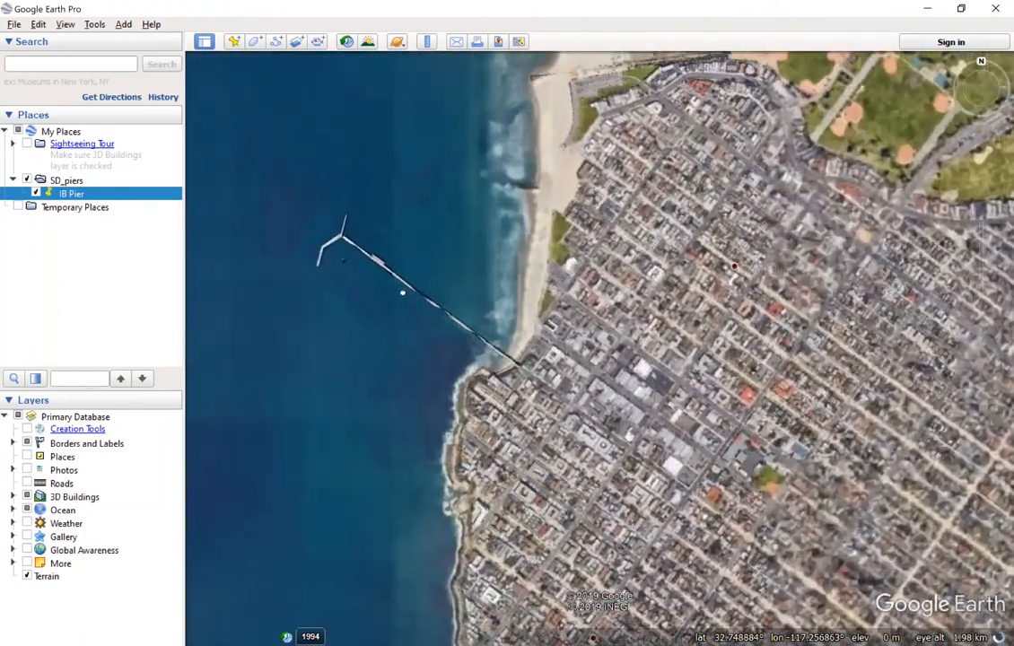
drag(403, 293, 410, 293)
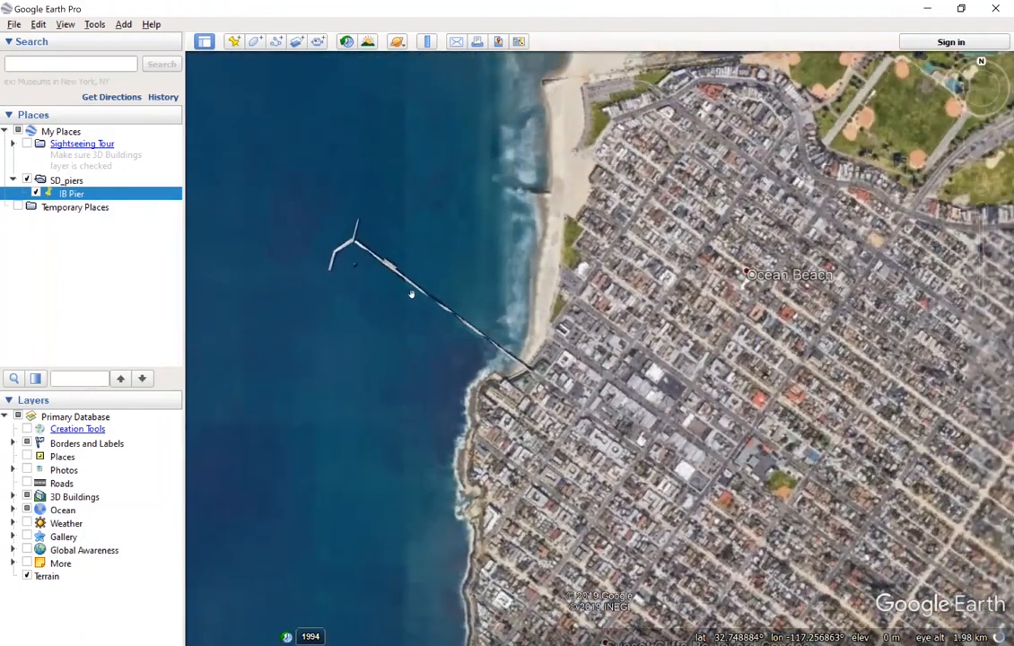
drag(588, 184, 579, 243)
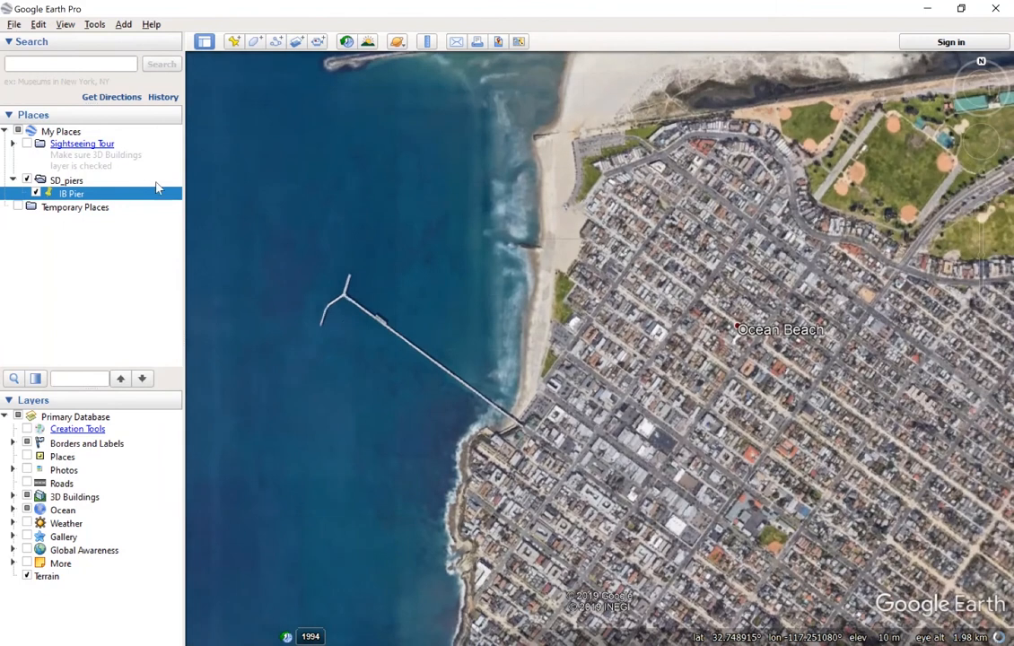
Add a placemark named OB Pier to the SD_piers folder at the Ocean Beach pier's shore end, about 32.7471°, -117.2535°
click(66, 181)
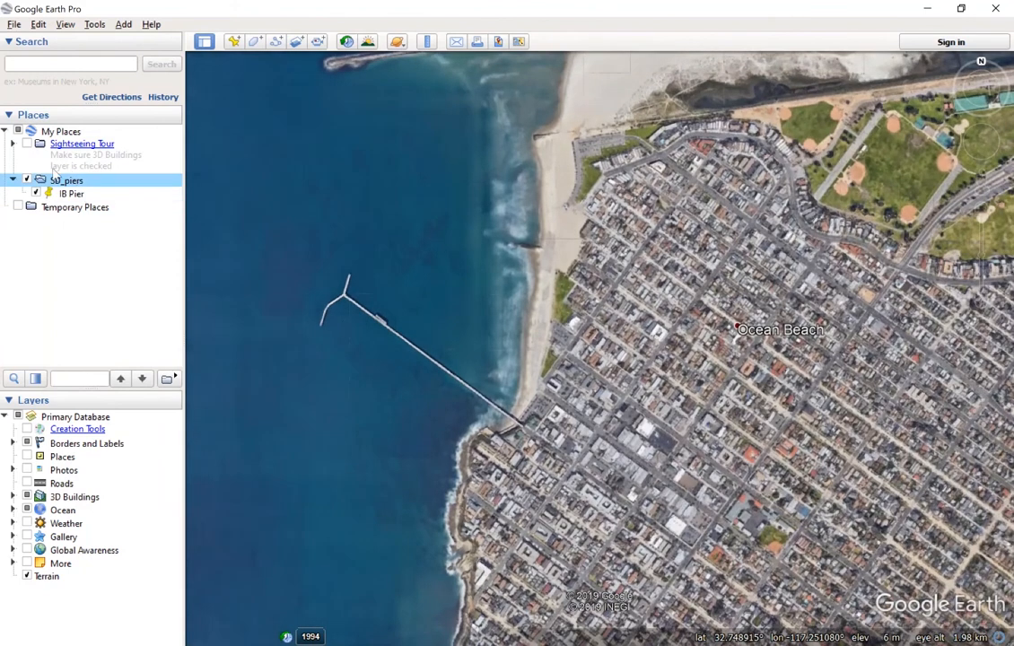
click(234, 43)
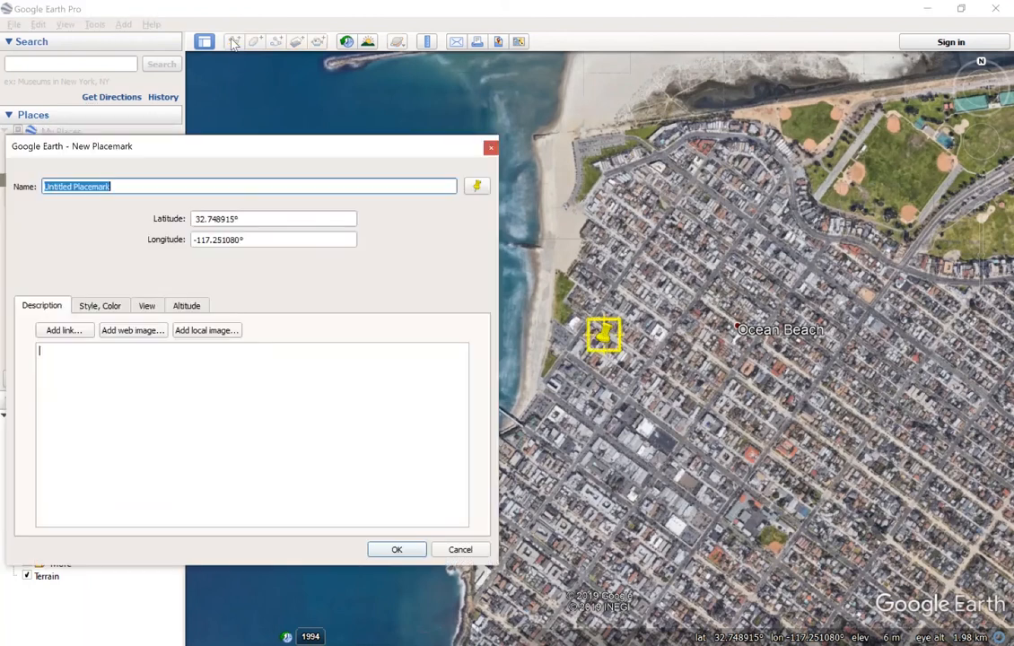
drag(604, 336, 516, 429)
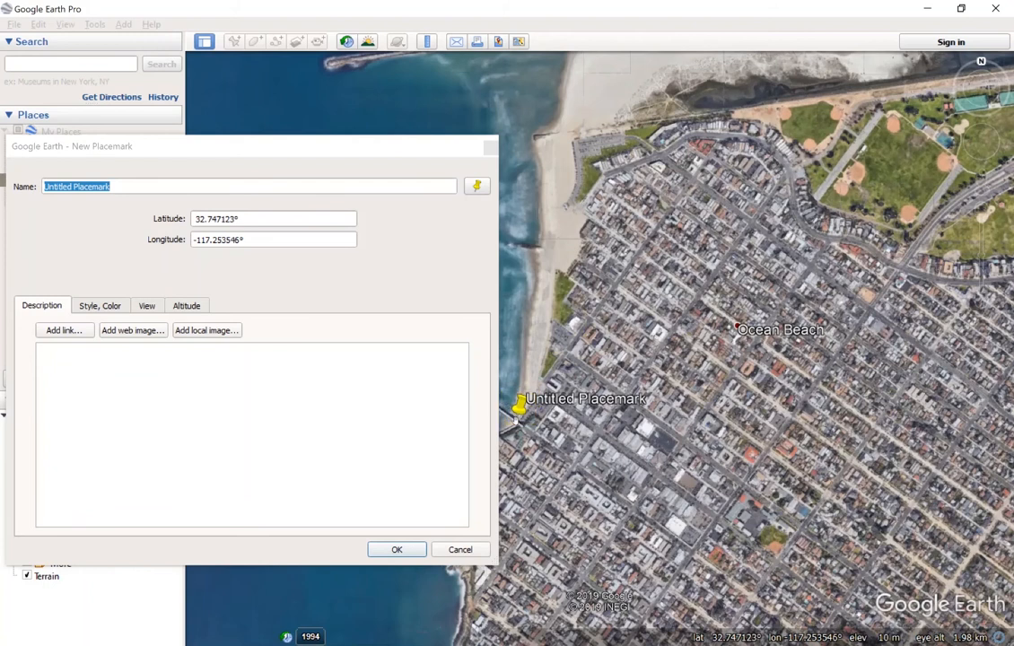
drag(552, 370, 641, 324)
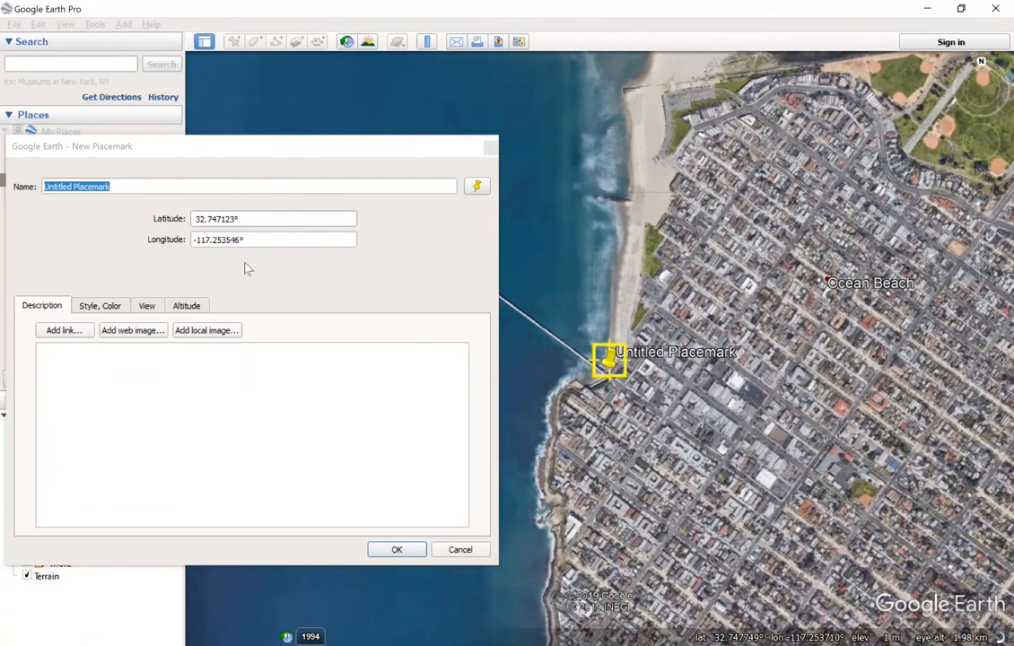
drag(151, 186, 43, 187)
text(OB Pier)
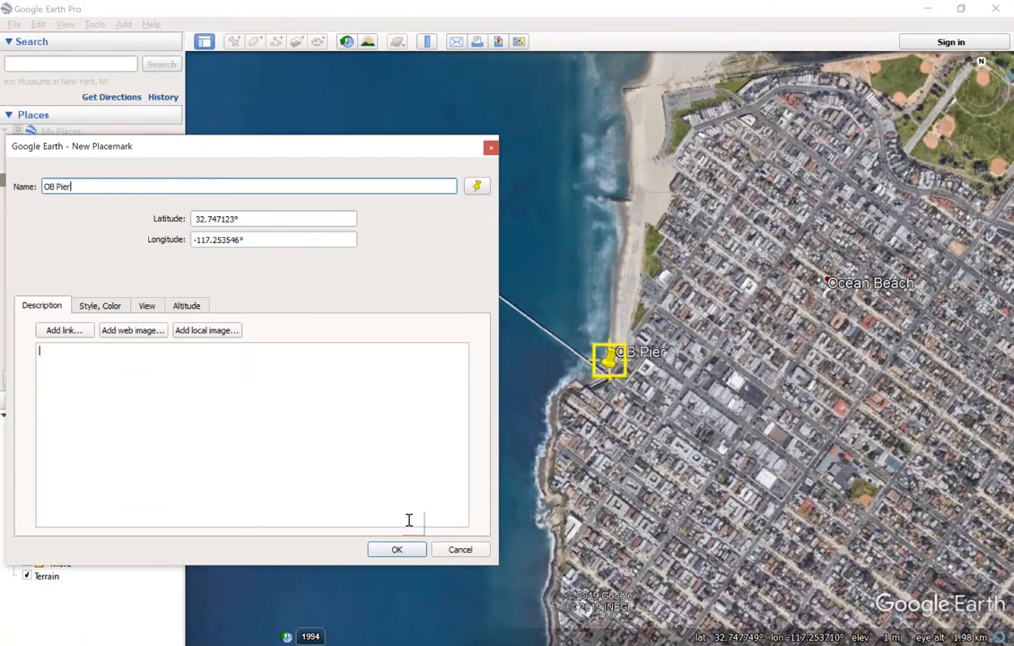
click(402, 547)
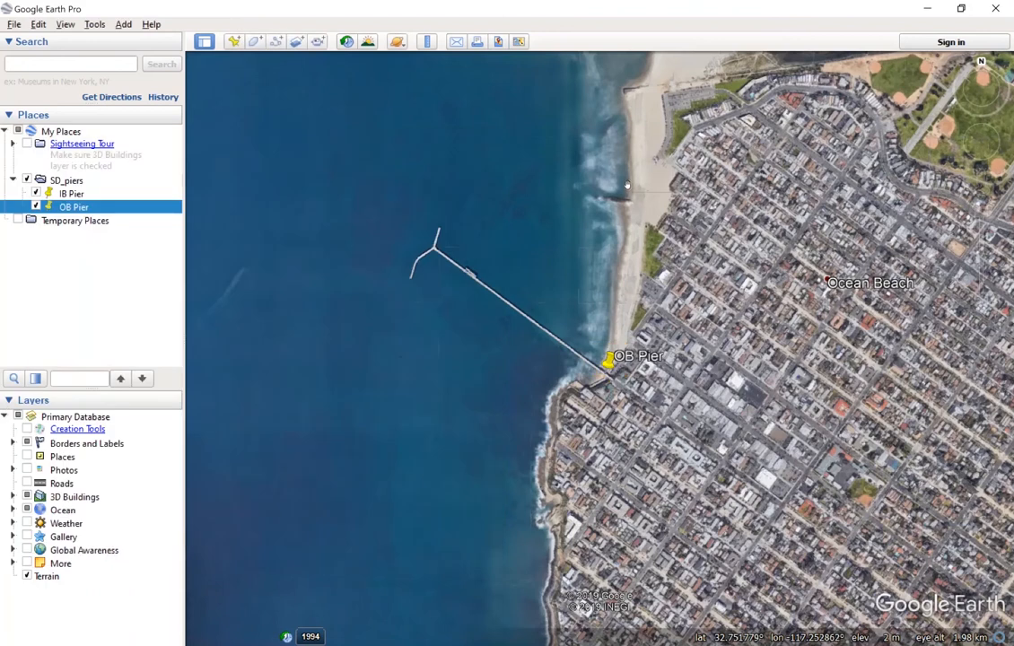
Follow the coast north from OB Pier past the harbor channel and zoom in on the pier near Felspar Townhomes
scroll(605, 156, down, 3)
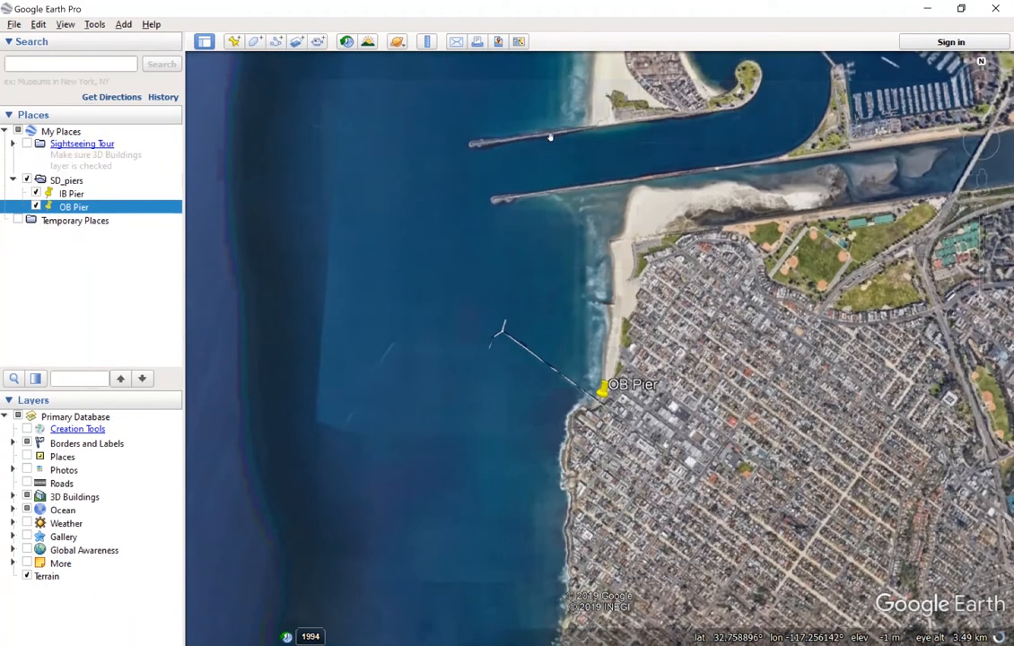
drag(550, 136, 555, 228)
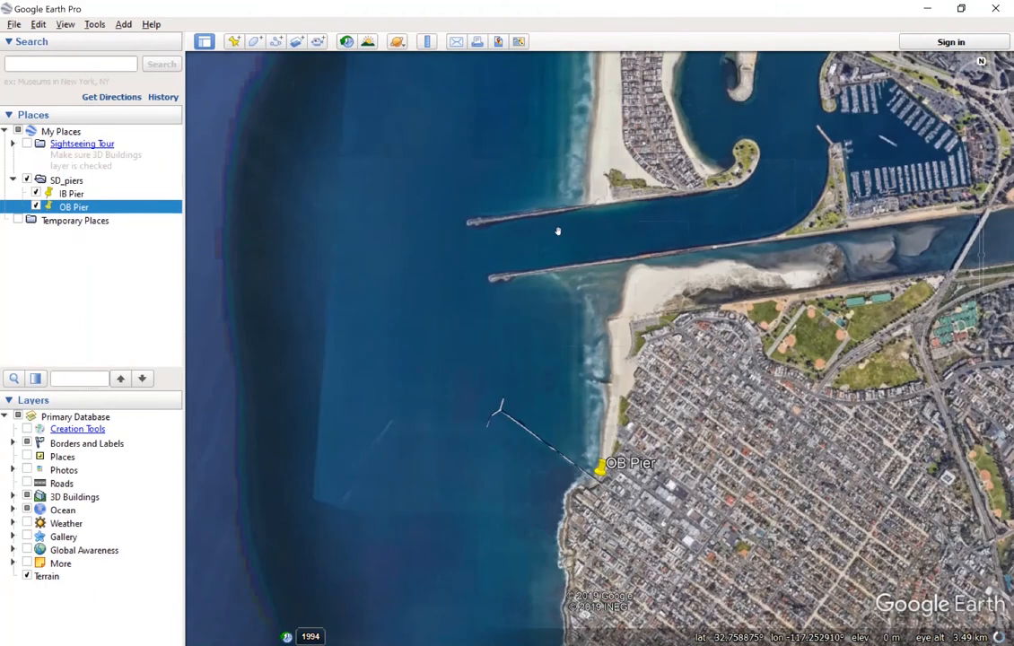
drag(579, 126, 582, 244)
drag(508, 200, 503, 475)
drag(475, 169, 515, 407)
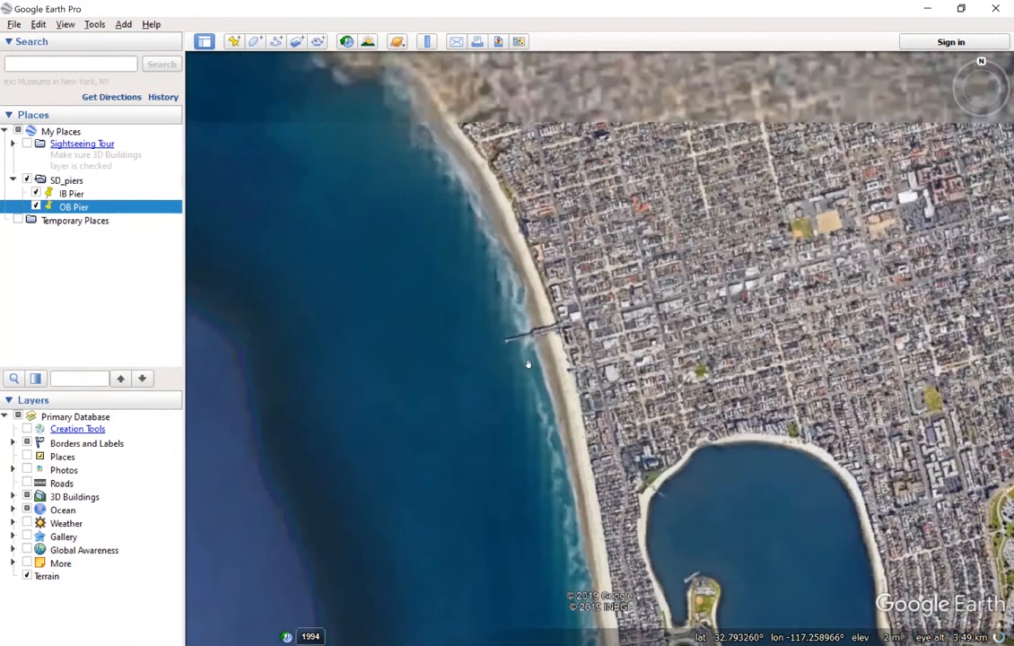
scroll(541, 300, up, 2)
scroll(529, 350, up, 3)
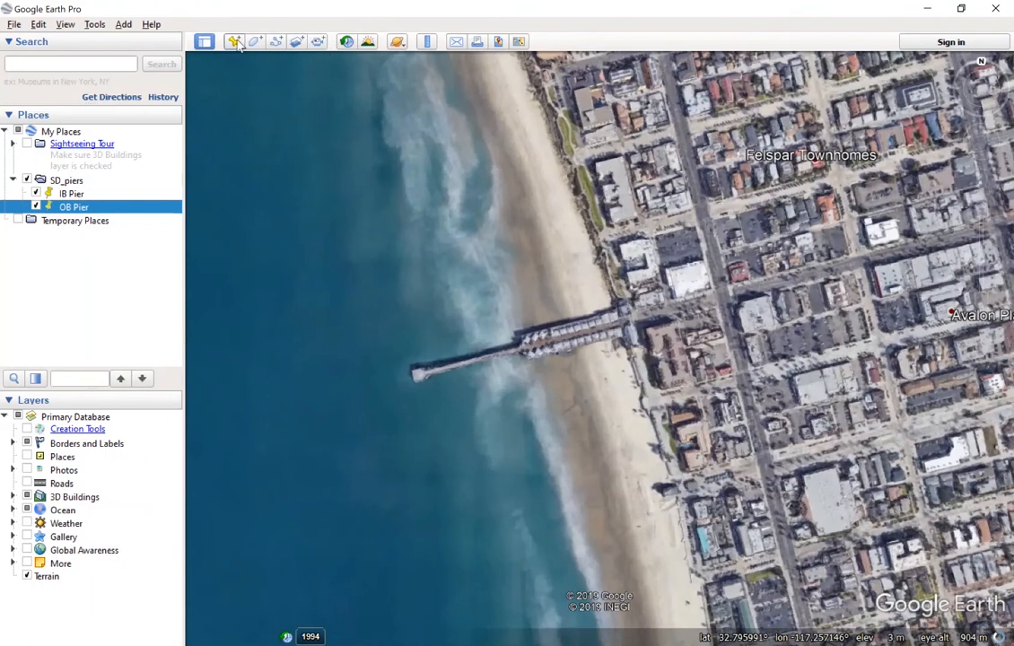
Add a placemark named Crystal Pier to SD_piers at the shore end of the pier near Felspar Townhomes, about 32.7962°, -117.2572°
click(233, 42)
drag(613, 339, 599, 335)
click(131, 187)
double_click(59, 187)
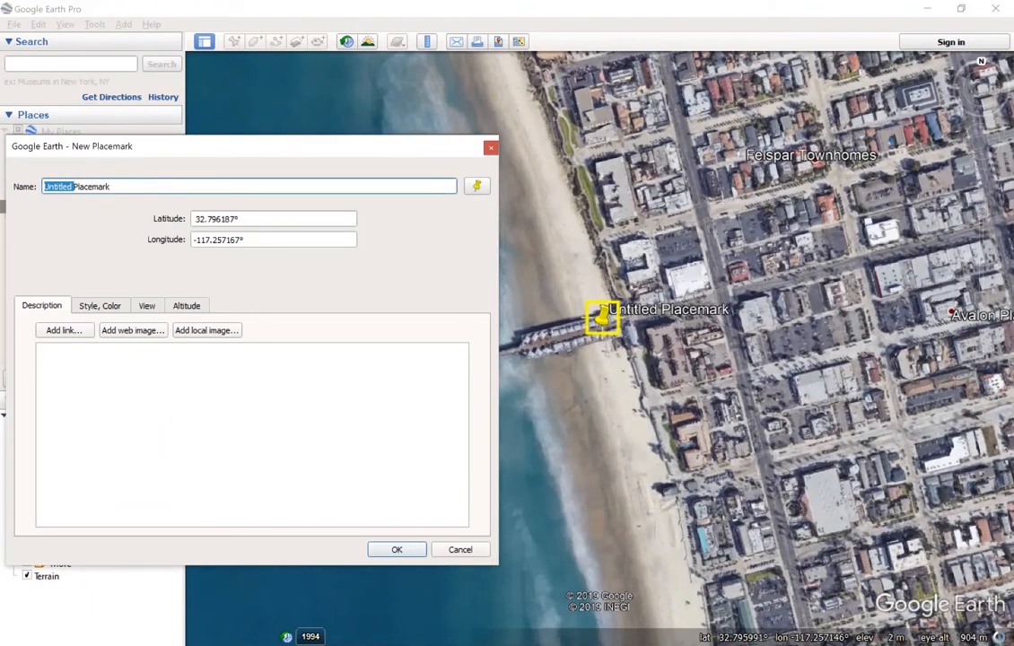
key(BackSpace)
click(41, 351)
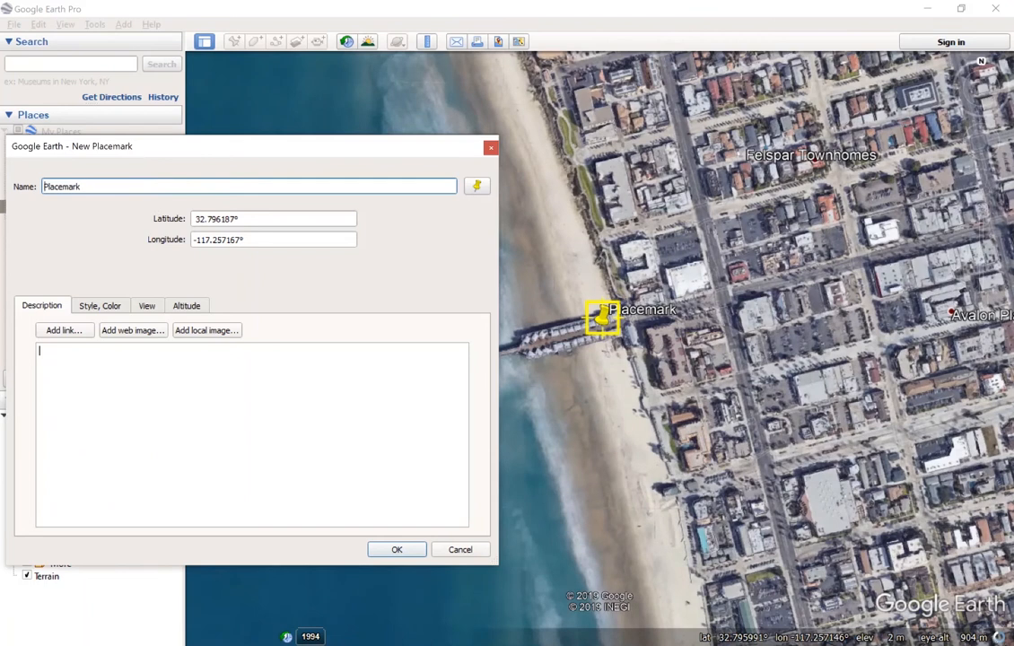
double_click(61, 187)
text(Crystal Pier)
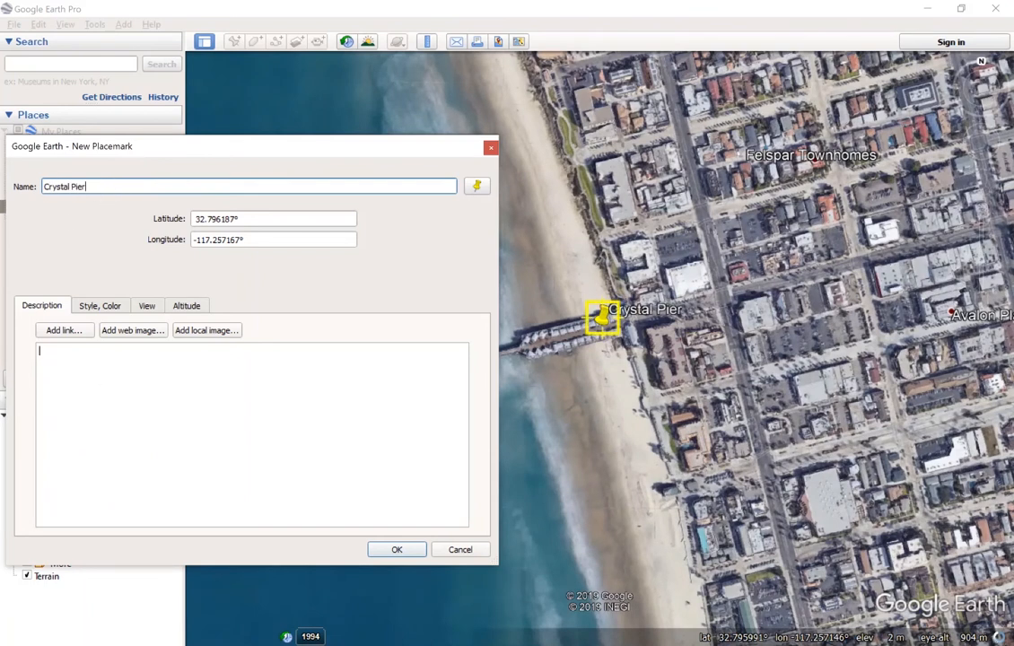
click(396, 549)
Add a placemark named Scripps Pier at the shore end of the next pier north, near La Jolla Shores, about 32.8663°, -117.2545°
scroll(433, 219, down, 2)
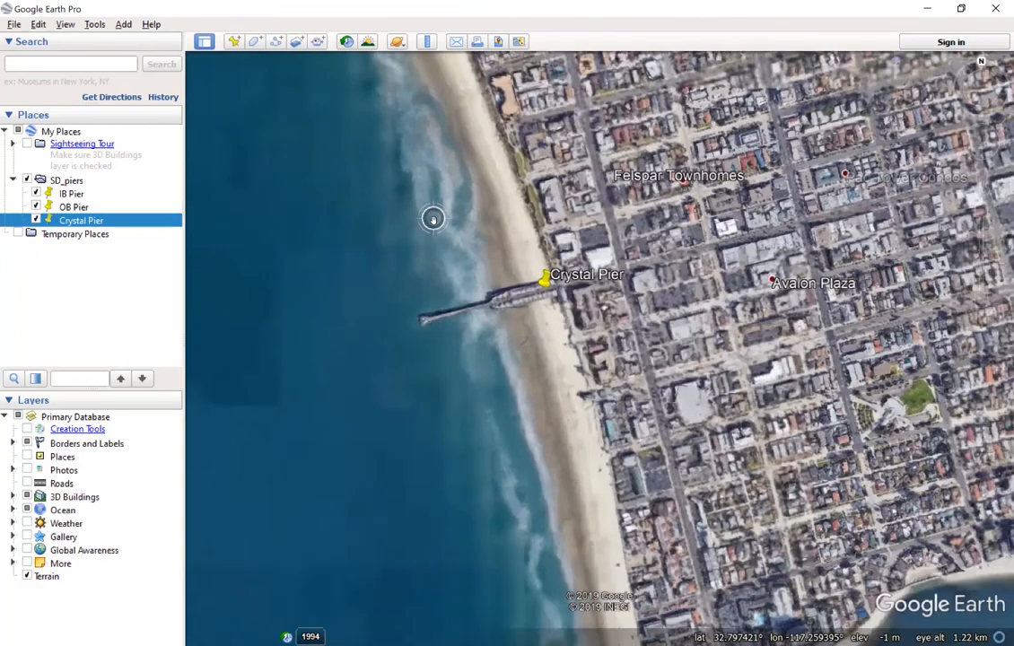
scroll(433, 219, down, 3)
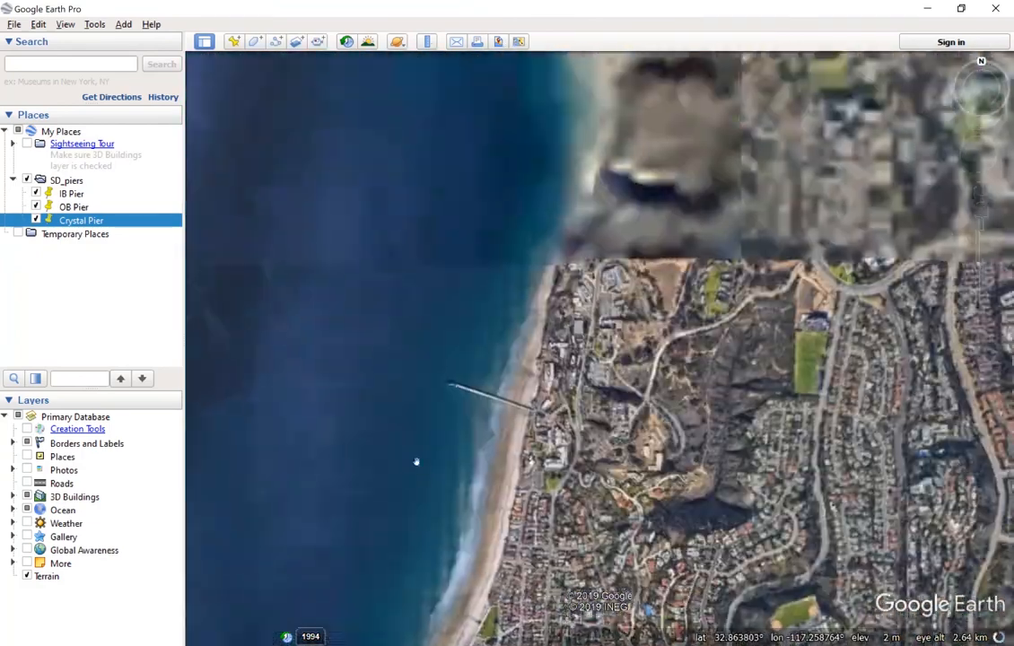
scroll(492, 274, up, 2)
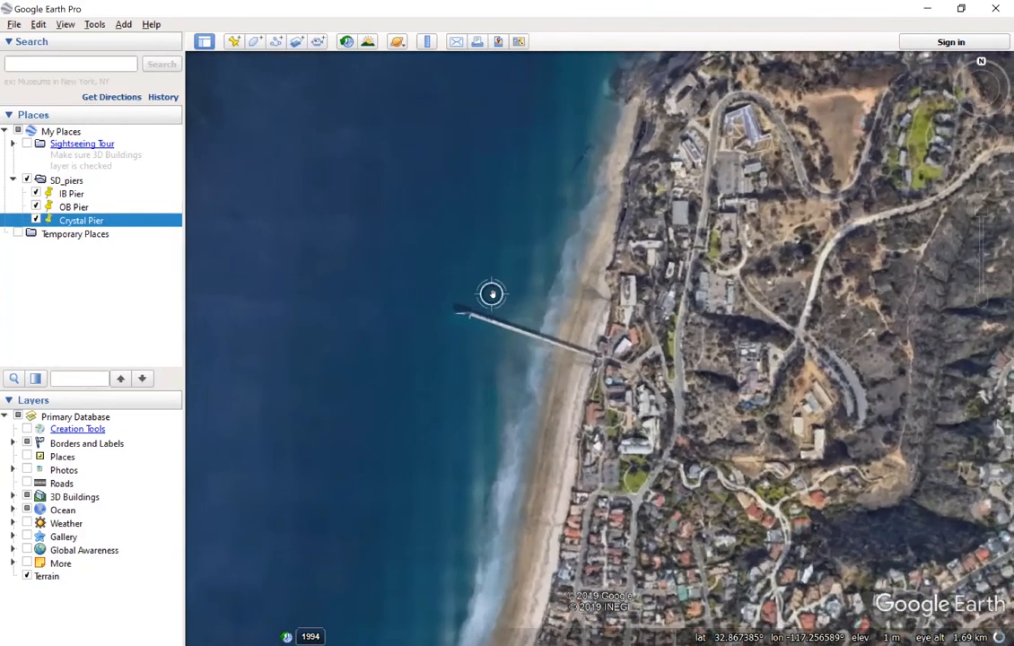
click(234, 42)
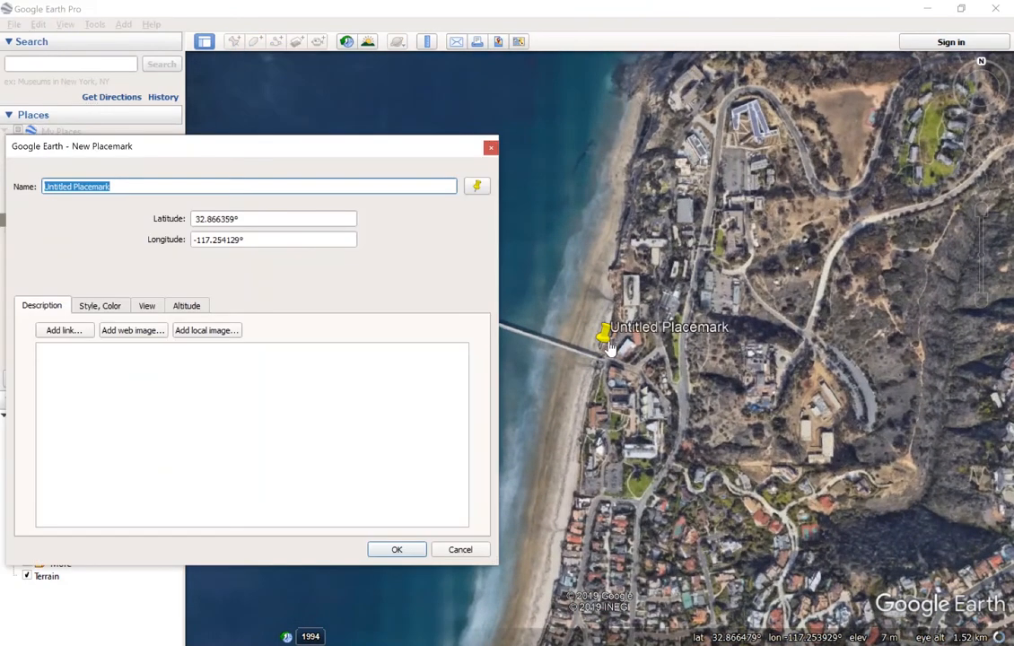
drag(607, 348, 592, 351)
click(176, 189)
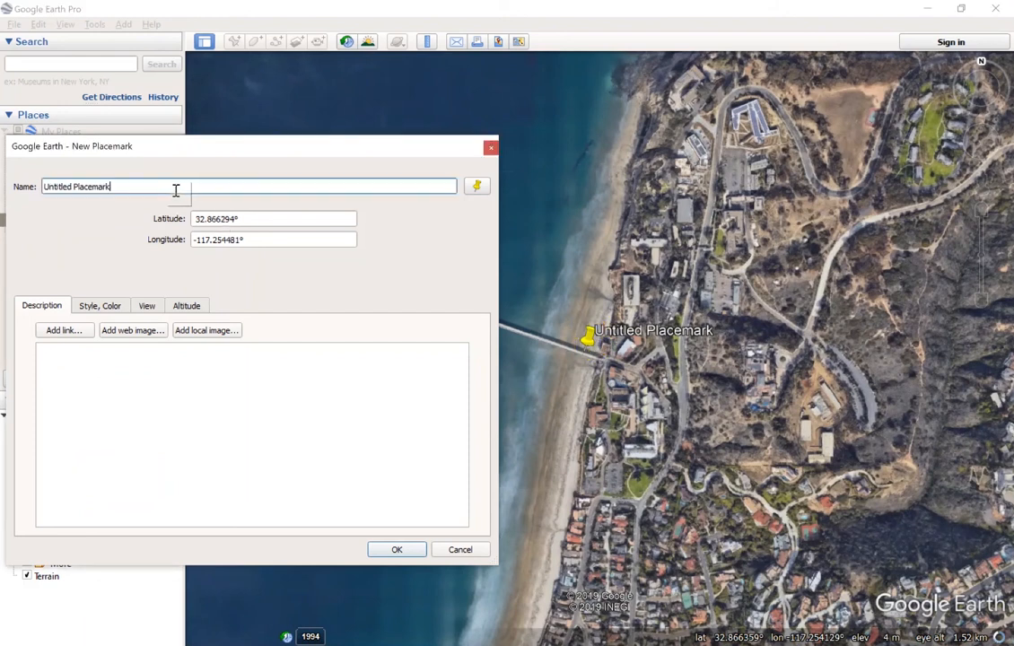
key(ctrl+a)
text(Sc)
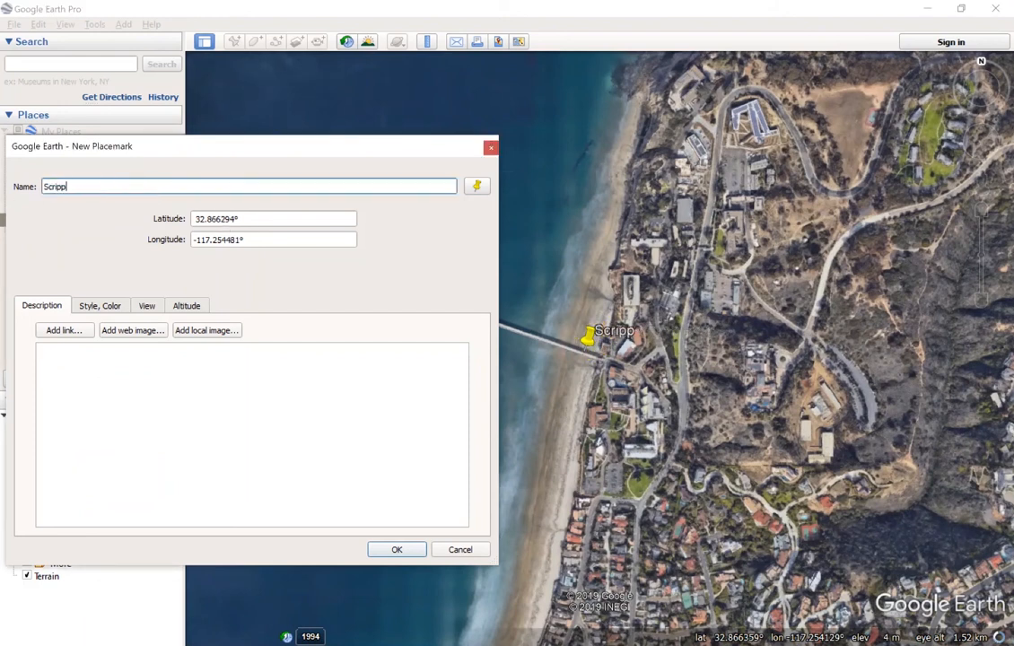
text(ripps Pier)
click(403, 551)
Follow the coast north from Scripps Pier past Del Mar, Encinitas and Carlsbad, and zoom in on the Oceanside pier
scroll(558, 230, down, 4)
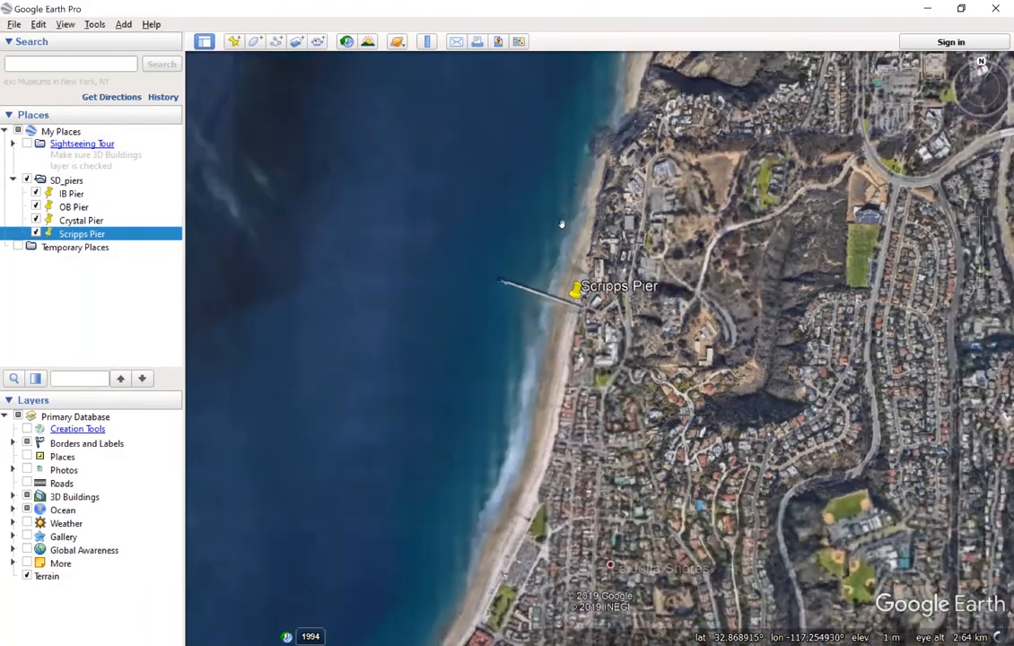
scroll(558, 230, down, 5)
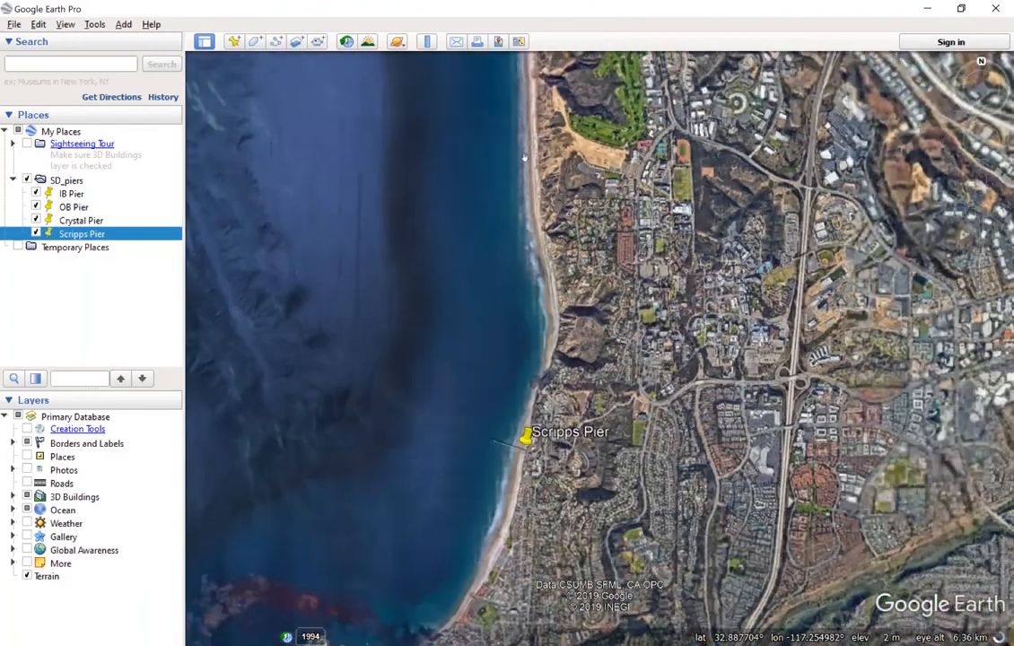
drag(525, 157, 498, 530)
drag(376, 179, 412, 344)
scroll(412, 342, down, 2)
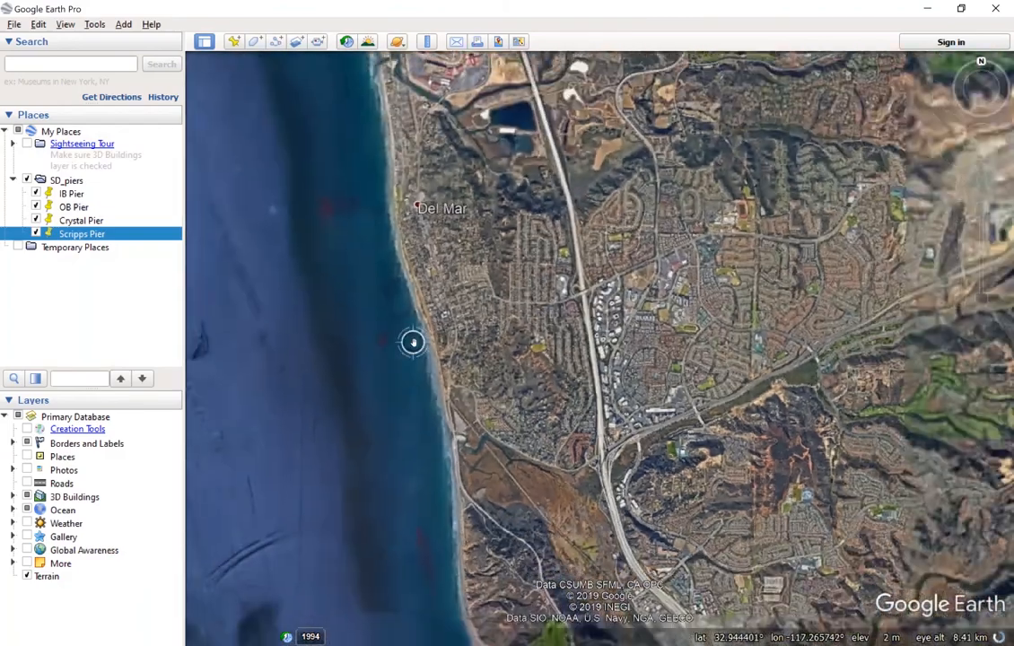
drag(372, 197, 339, 347)
drag(339, 272, 442, 524)
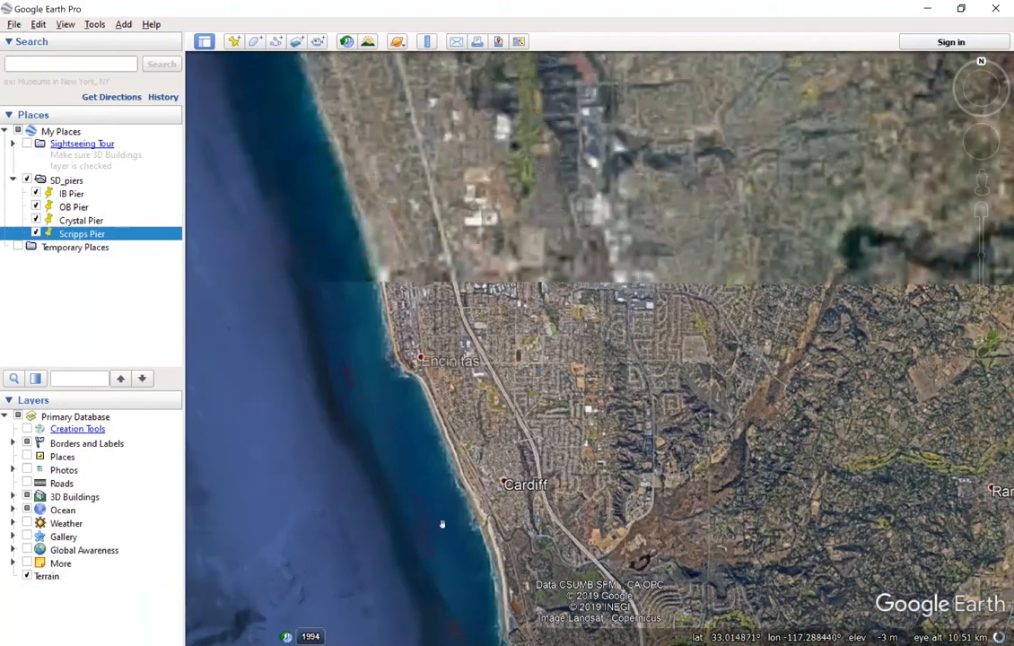
drag(356, 177, 485, 478)
drag(385, 194, 484, 468)
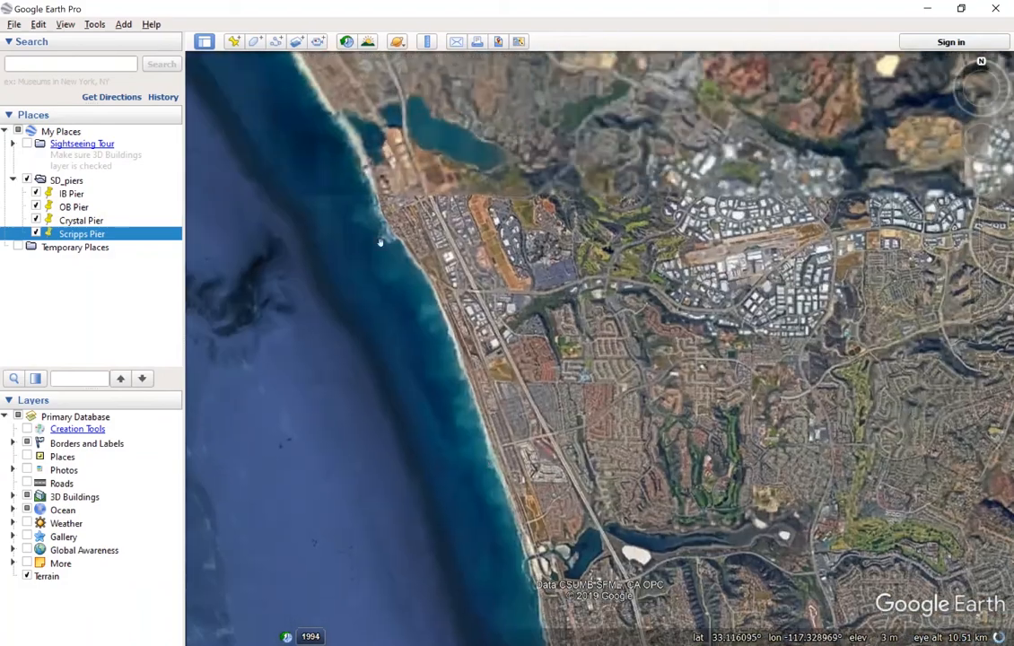
drag(380, 242, 463, 425)
drag(346, 86, 525, 415)
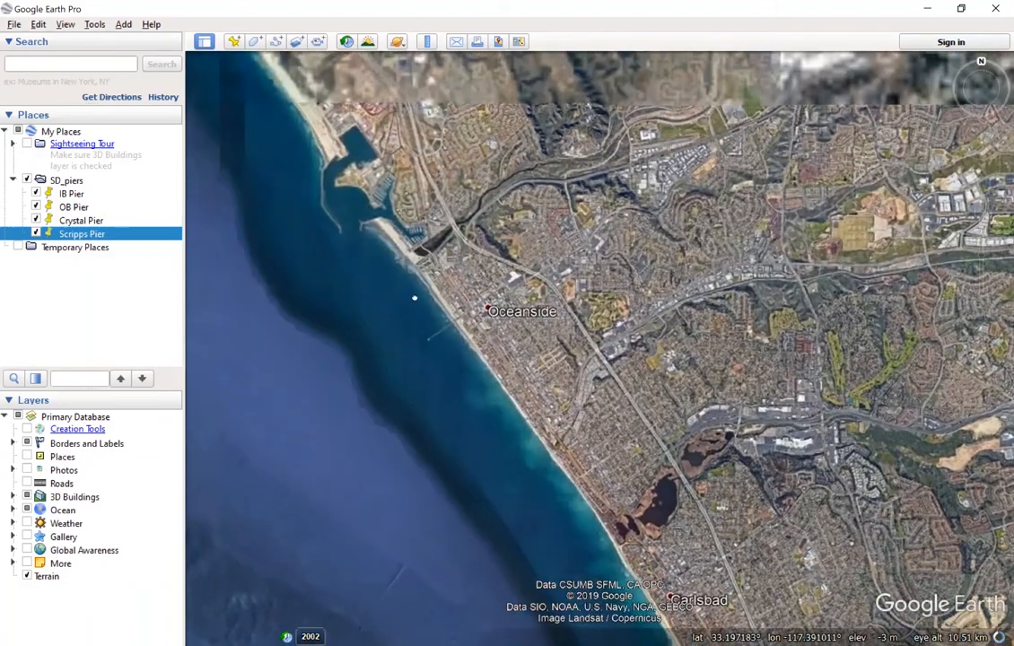
scroll(444, 342, up, 2)
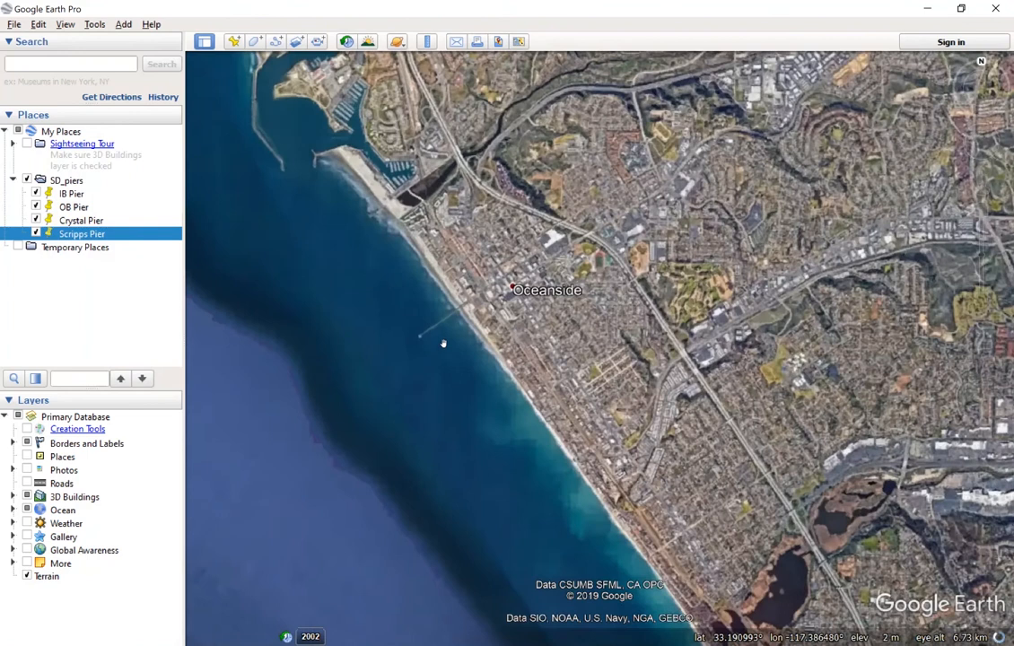
scroll(443, 342, up, 3)
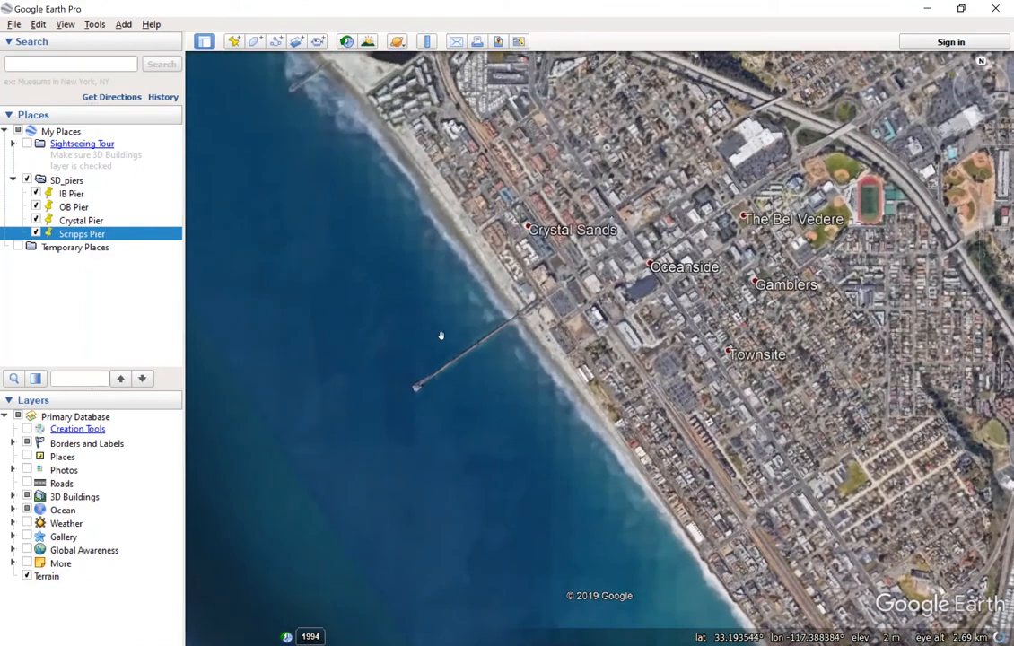
scroll(444, 332, up, 2)
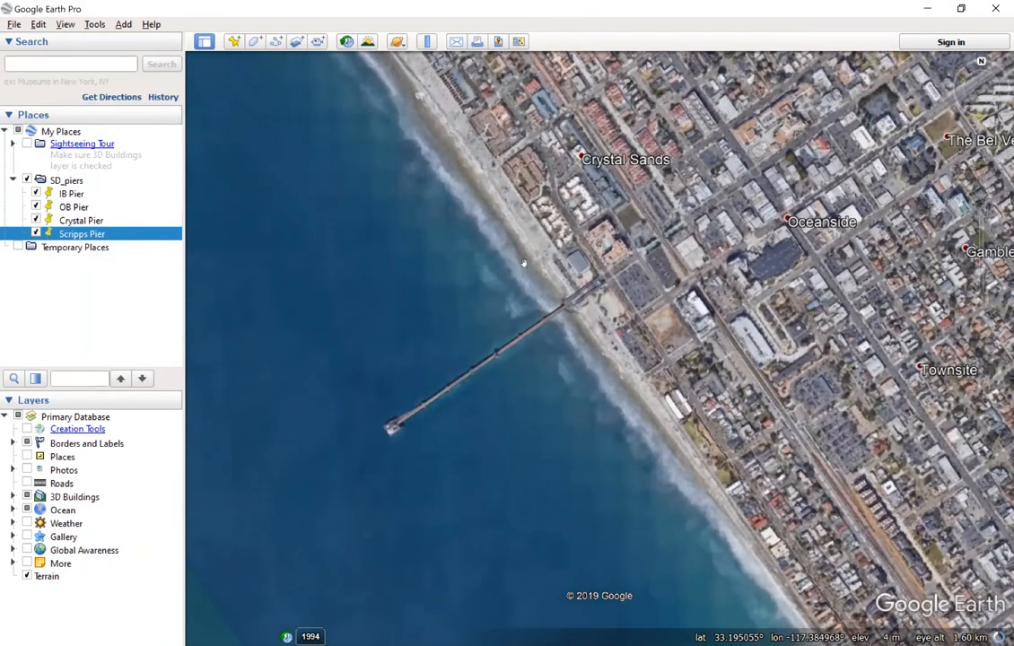
Add a placemark named Oceanside Pier to the SD_piers folder at the Oceanside pier's shore end, about 33.1942°, -117.3844°
click(236, 46)
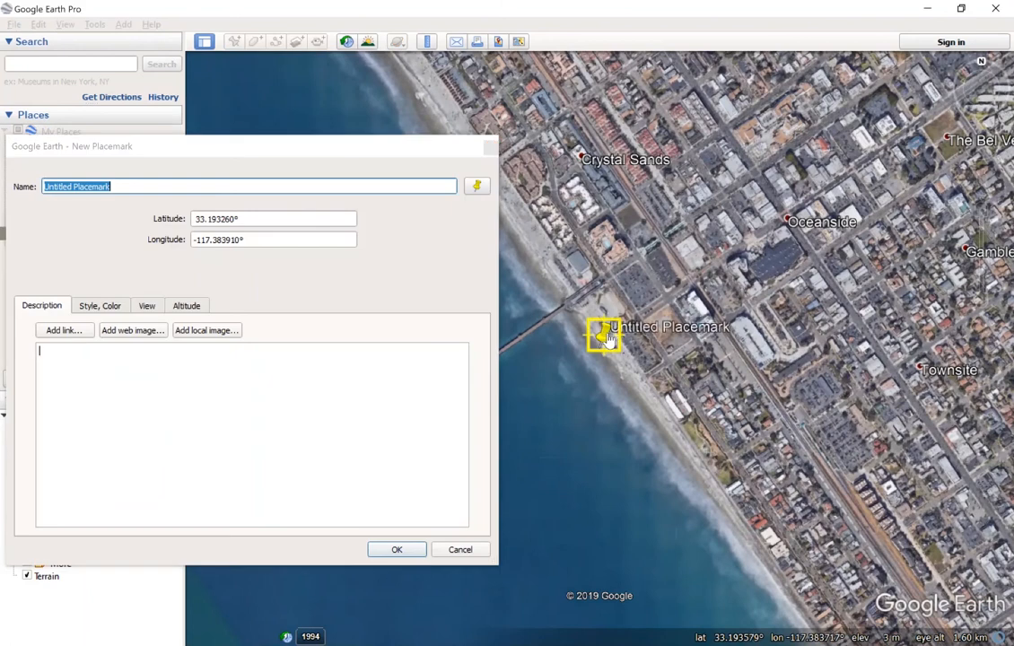
drag(599, 341, 583, 308)
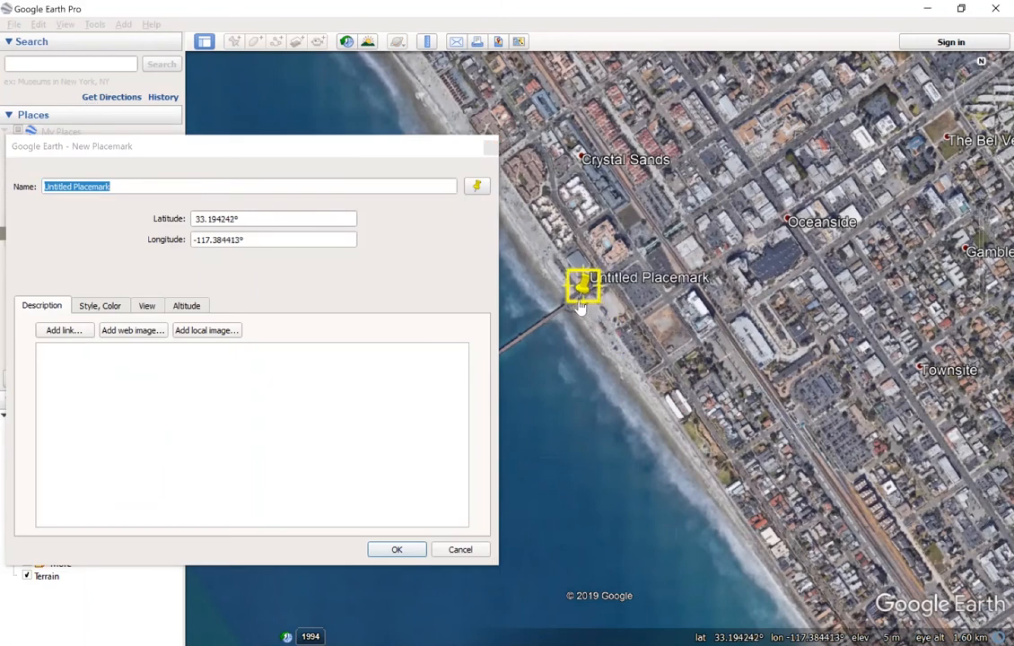
click(152, 187)
triple_click(152, 187)
text(Oce)
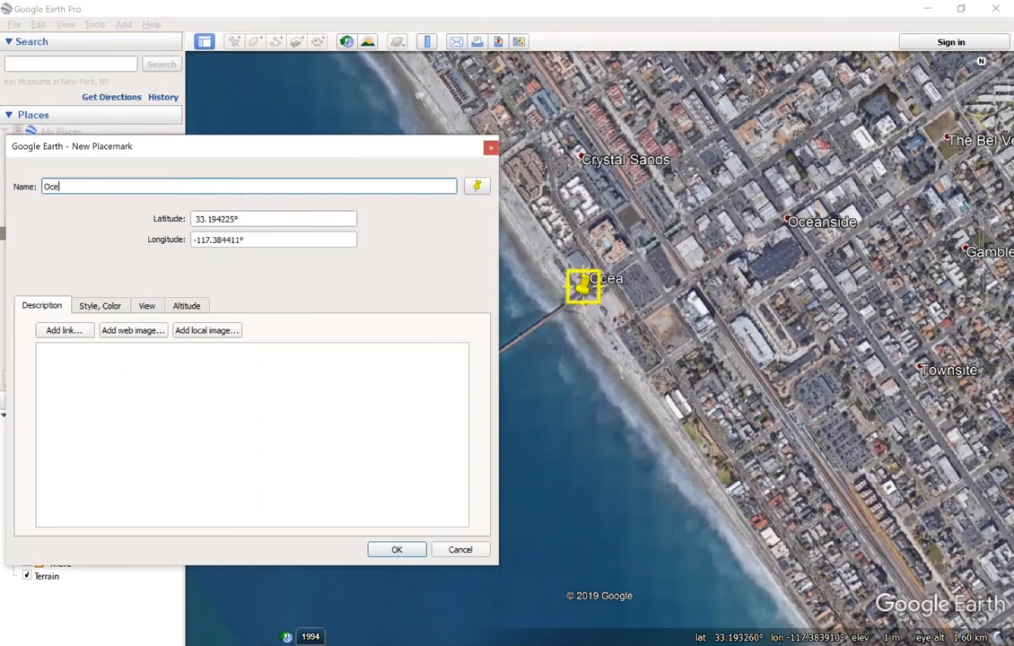
text(anside Pier)
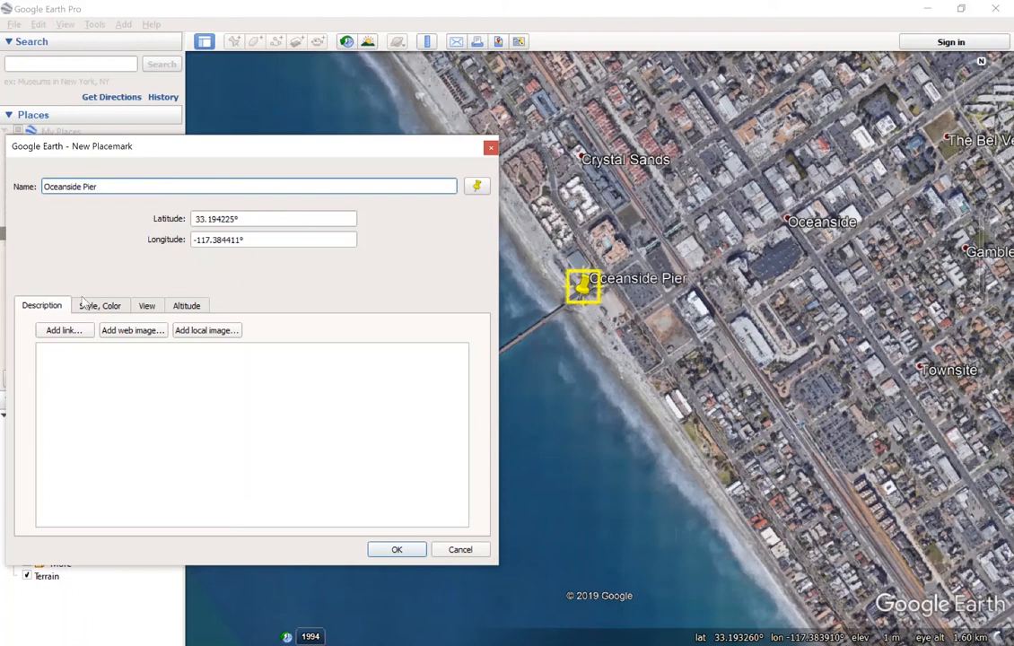
click(397, 550)
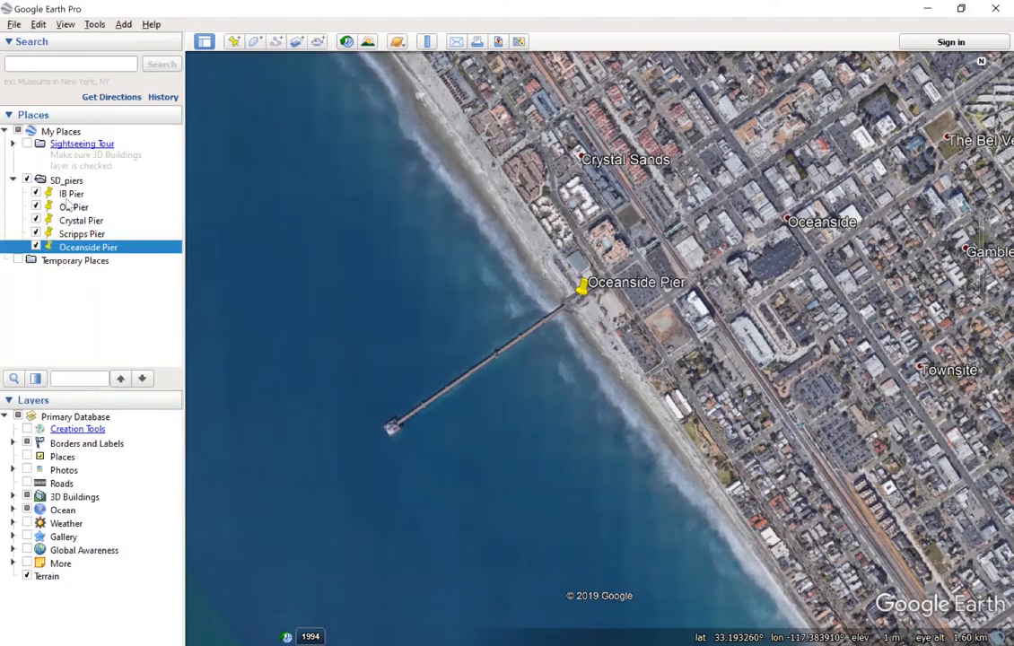
Reorder the SD_piers placemarks to put Oceanside Pier first and Scripps Pier second
click(66, 269)
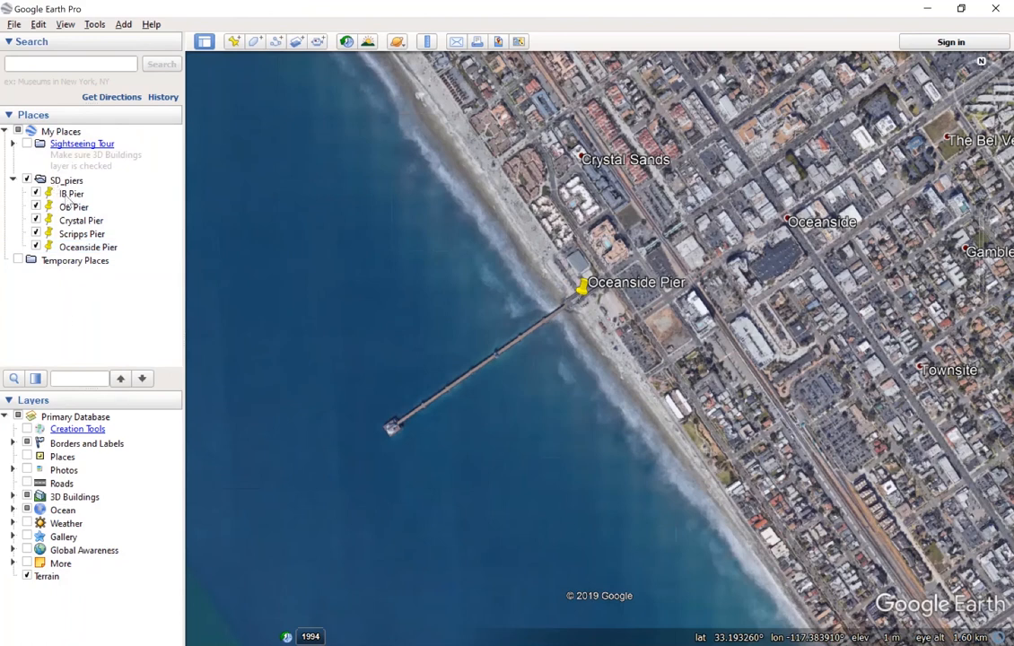
drag(68, 248, 63, 169)
drag(72, 247, 78, 214)
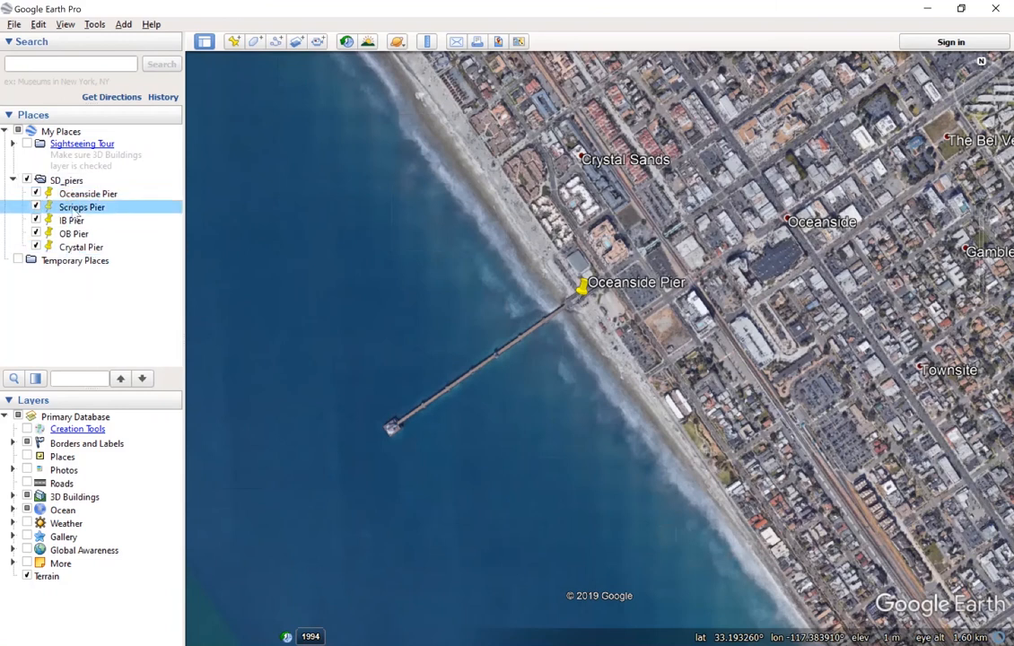
Save the SD_piers folder to the Desktop as a Kmz file named SD_piers, and minimize Google Earth Pro
right_click(55, 182)
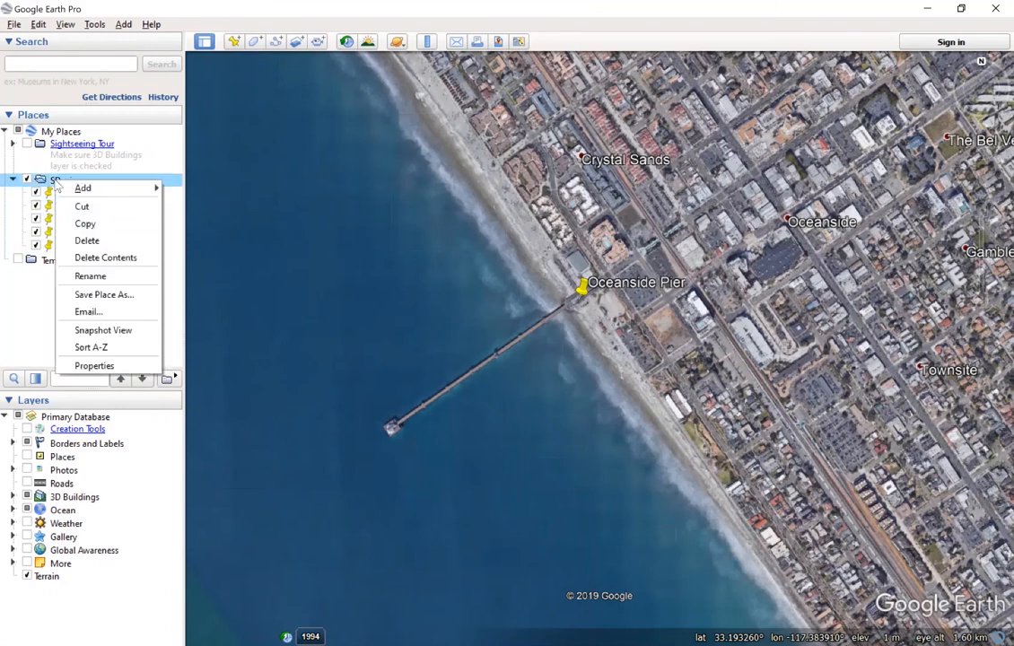
key(Escape)
right_click(54, 182)
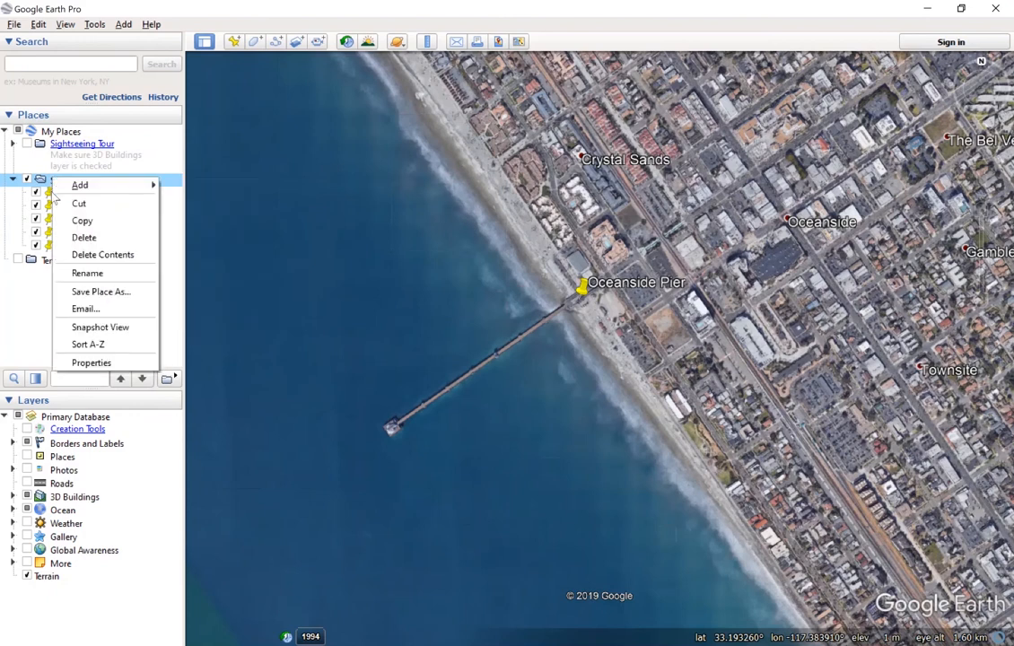
click(104, 292)
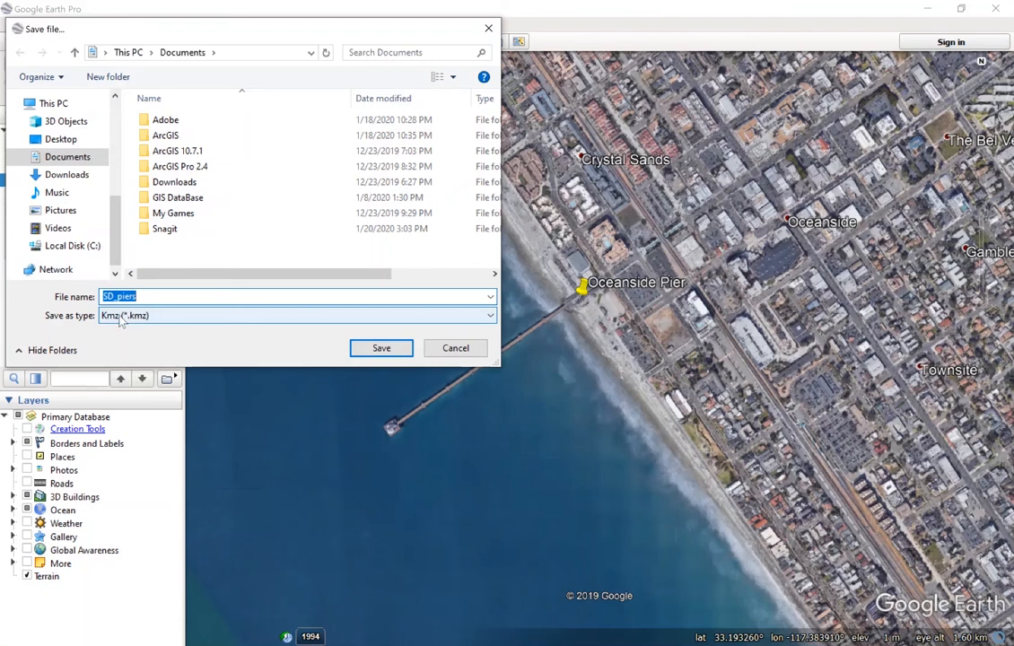
click(141, 297)
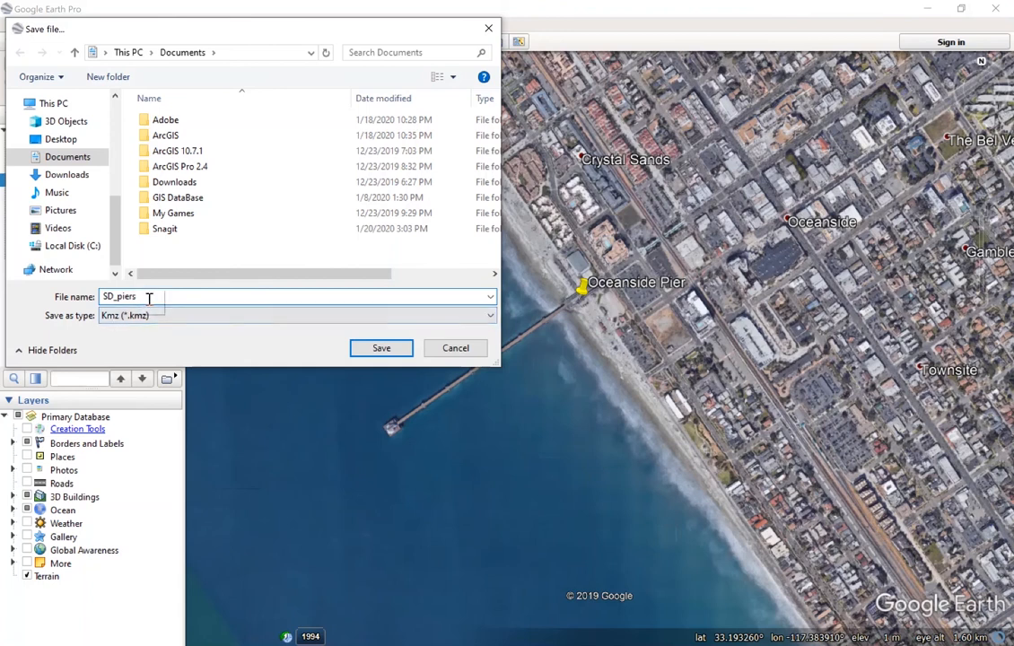
click(149, 315)
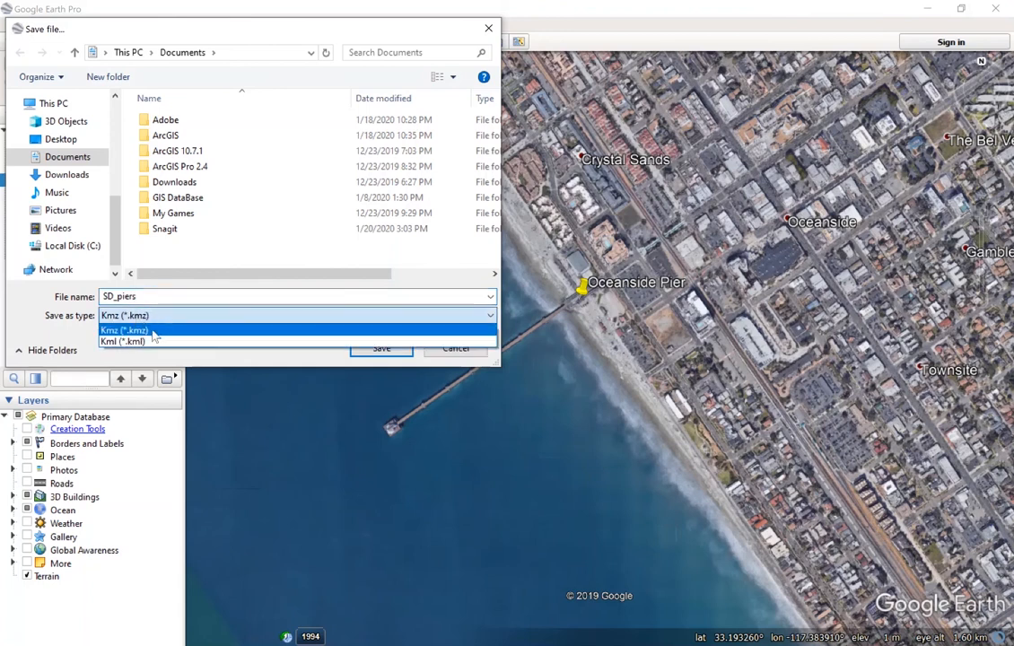
click(154, 332)
click(157, 297)
click(159, 298)
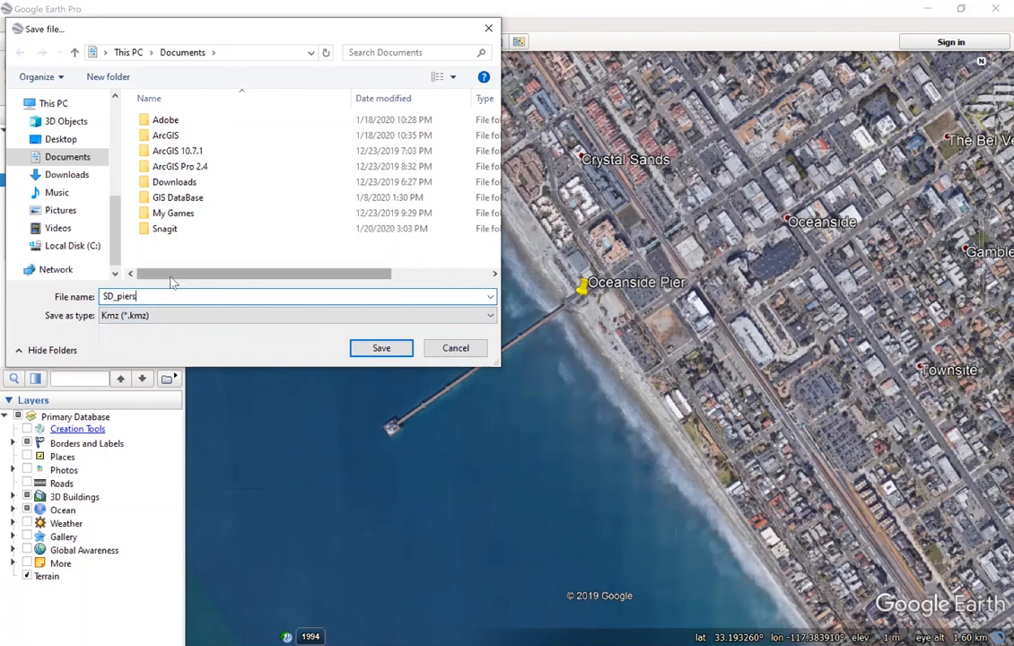
click(49, 103)
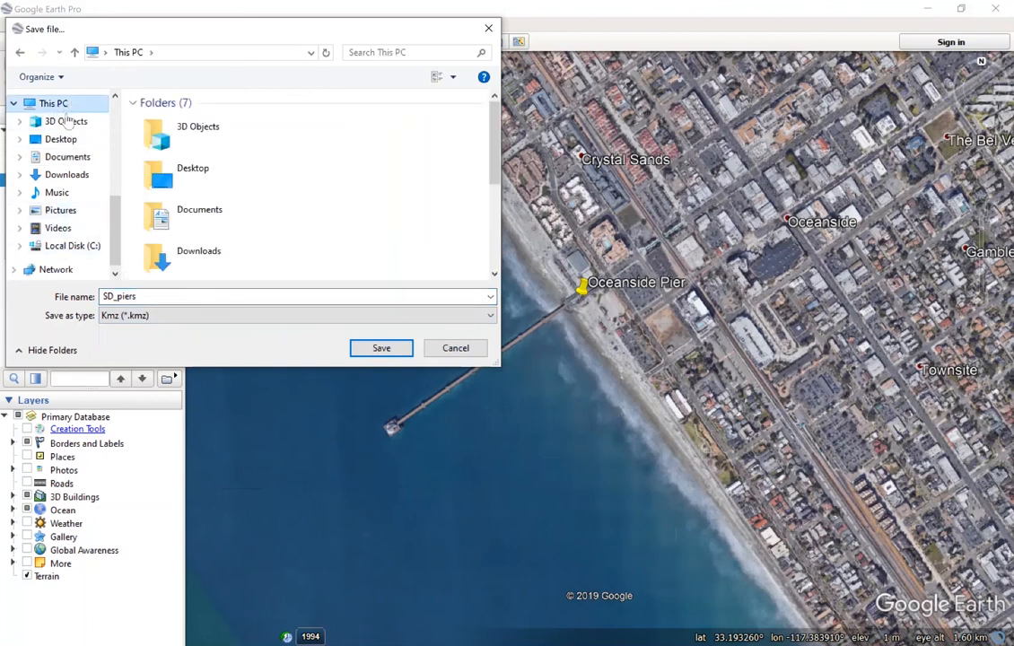
click(60, 139)
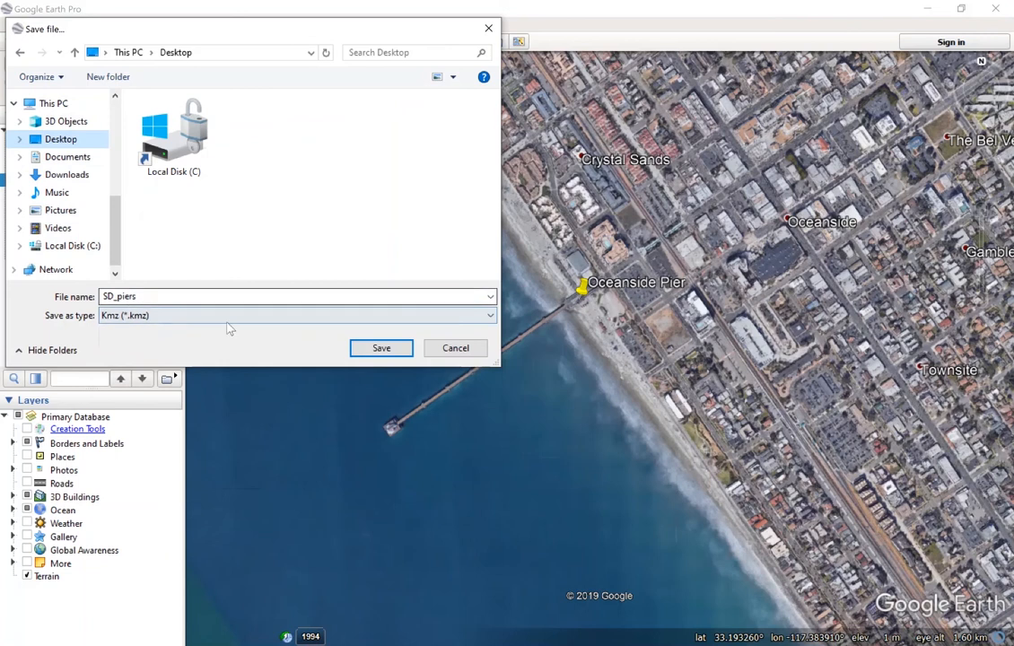
click(381, 348)
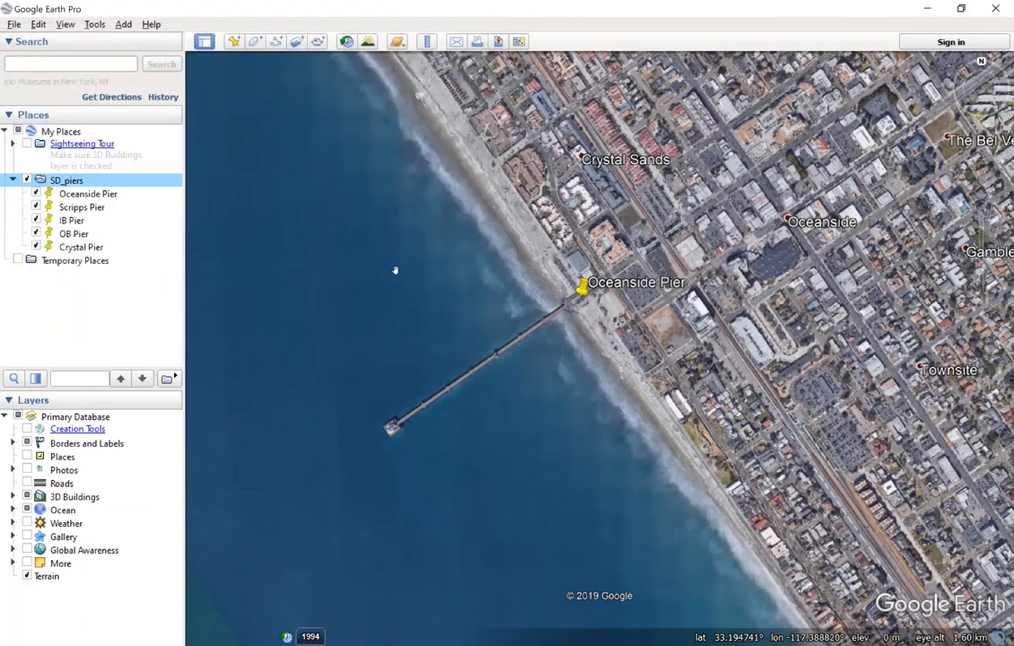
click(927, 8)
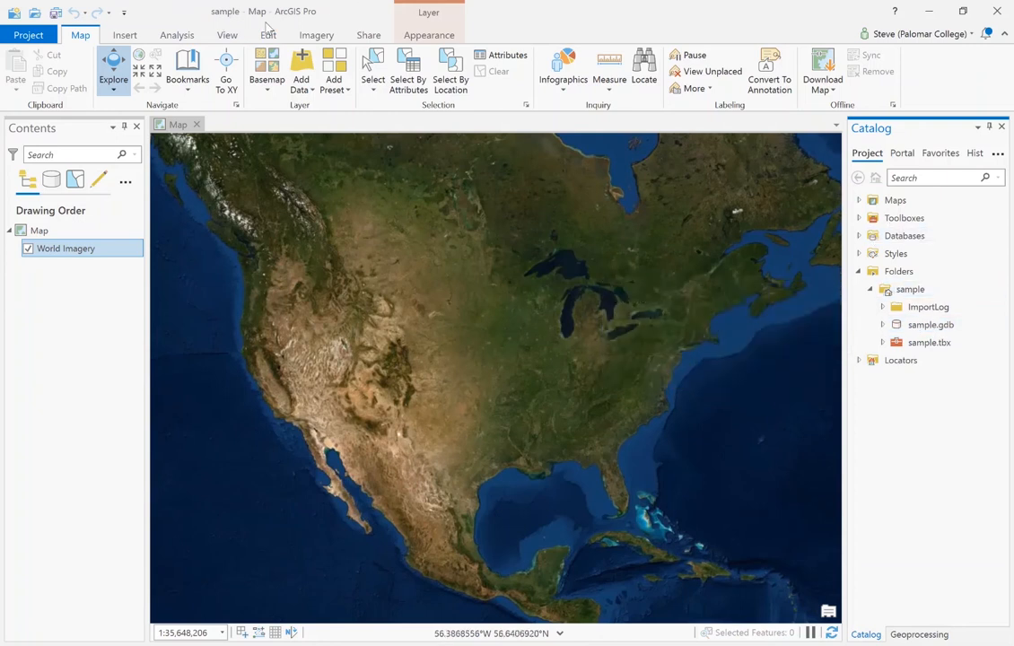
Search the geoprocessing tools for "kmz" and open the KML To Layer tool
click(178, 35)
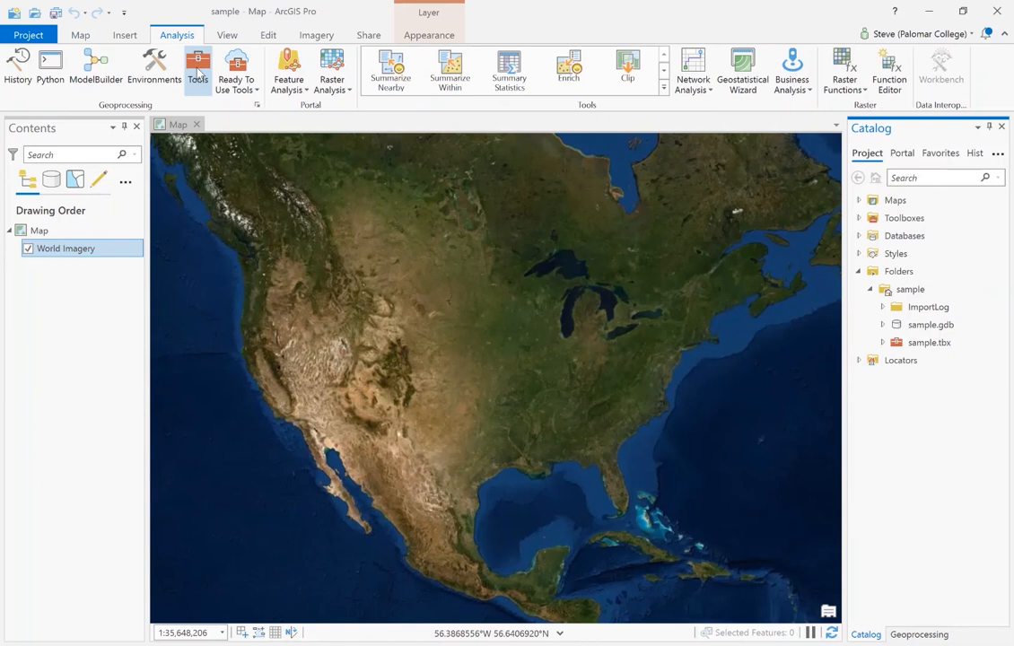
click(198, 78)
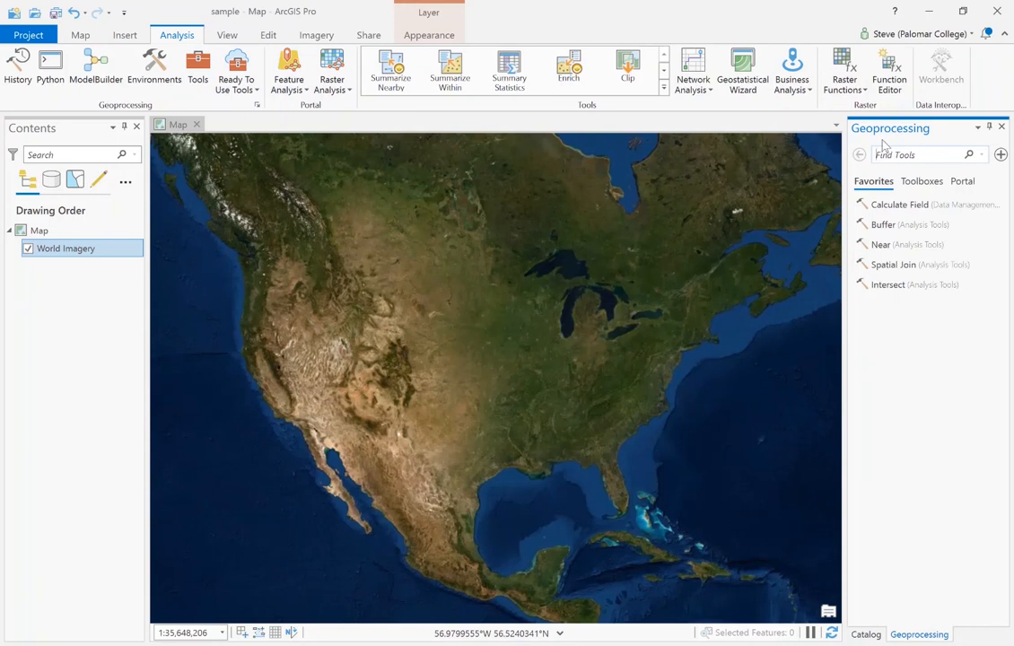
text(kmz)
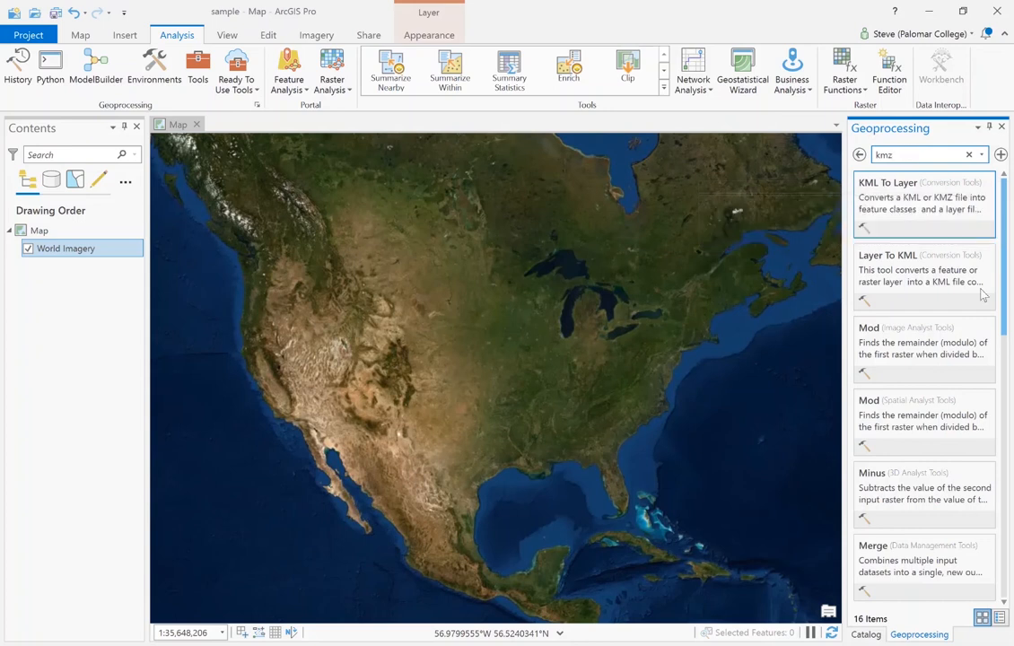
click(914, 197)
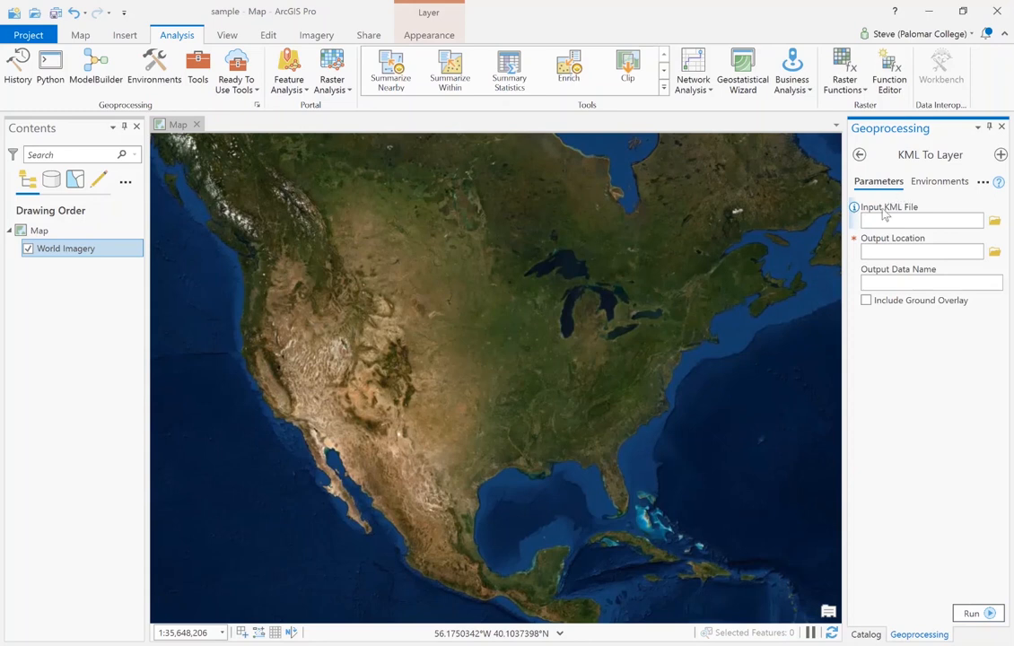
Run KML To Layer on SD_piers.kmz from the Desktop, with output location sample and output data name SD_piers
click(886, 221)
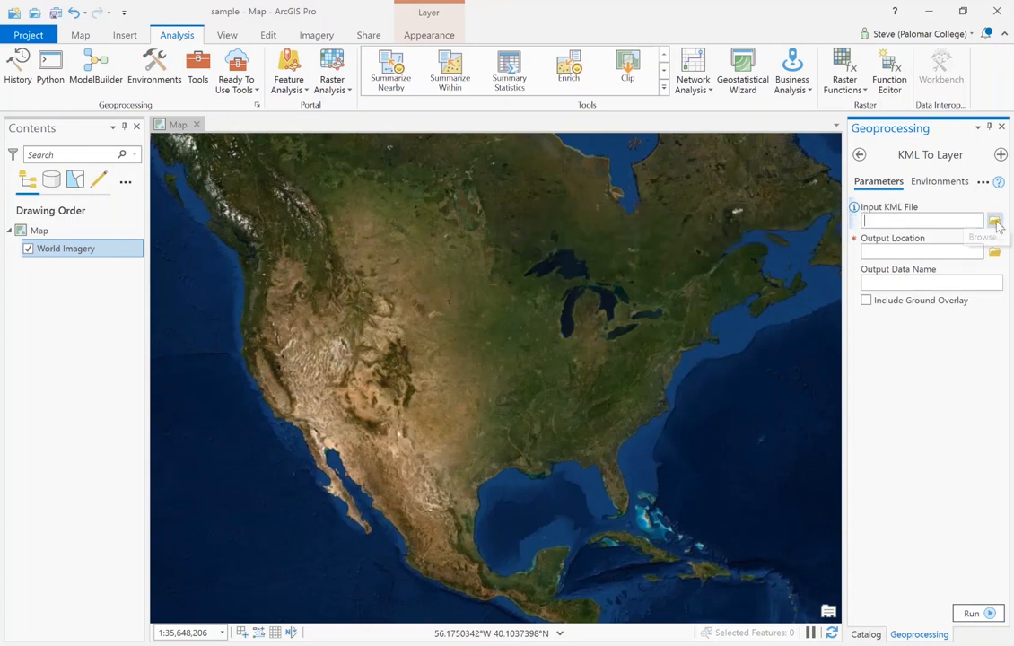
click(995, 222)
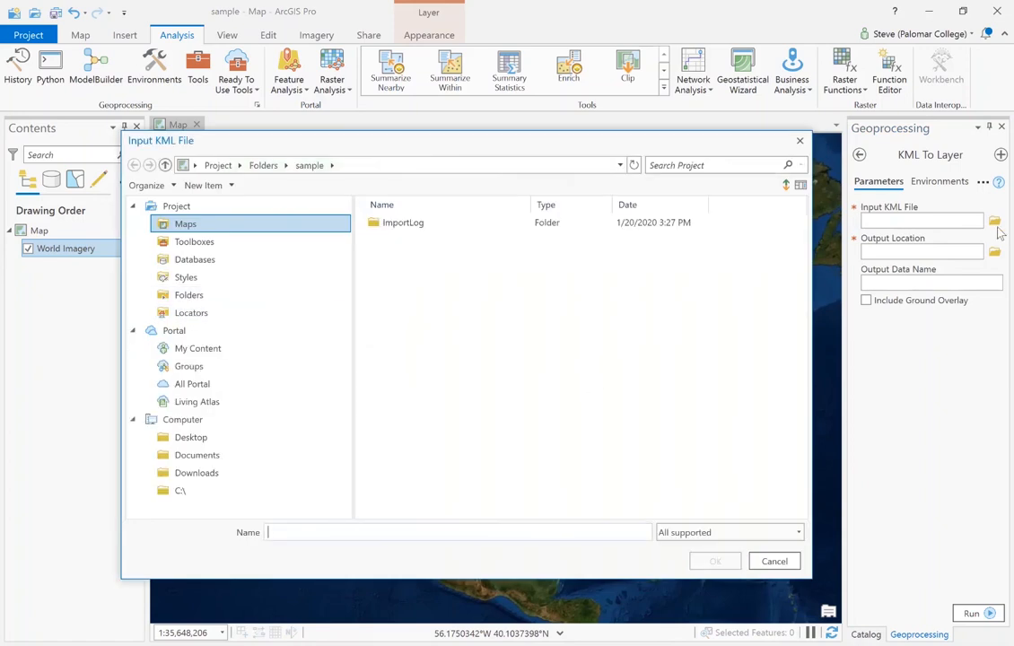
click(189, 440)
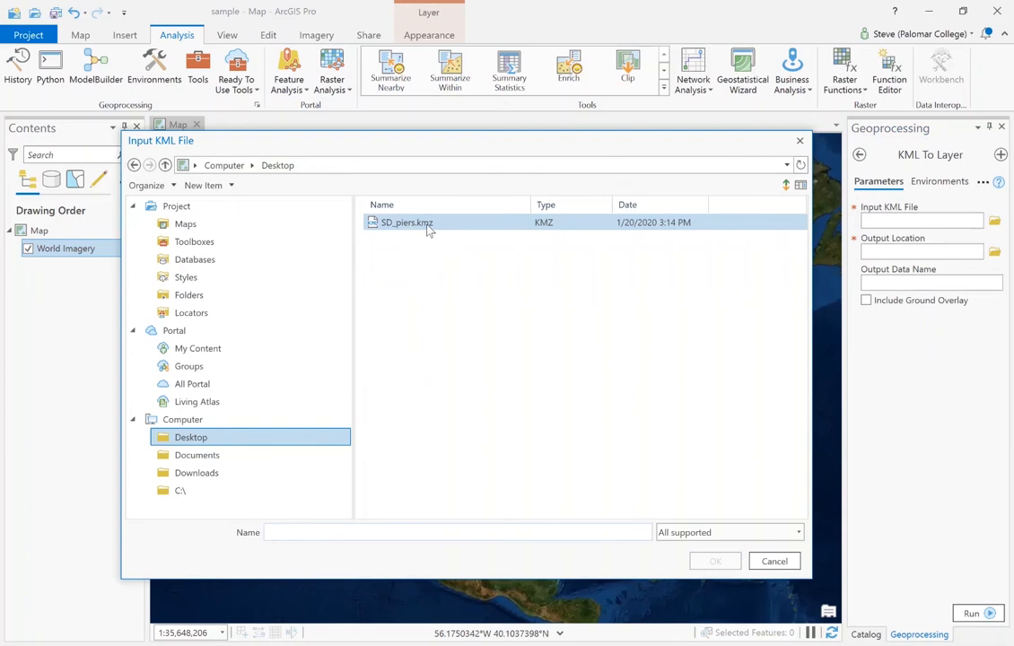
double_click(428, 224)
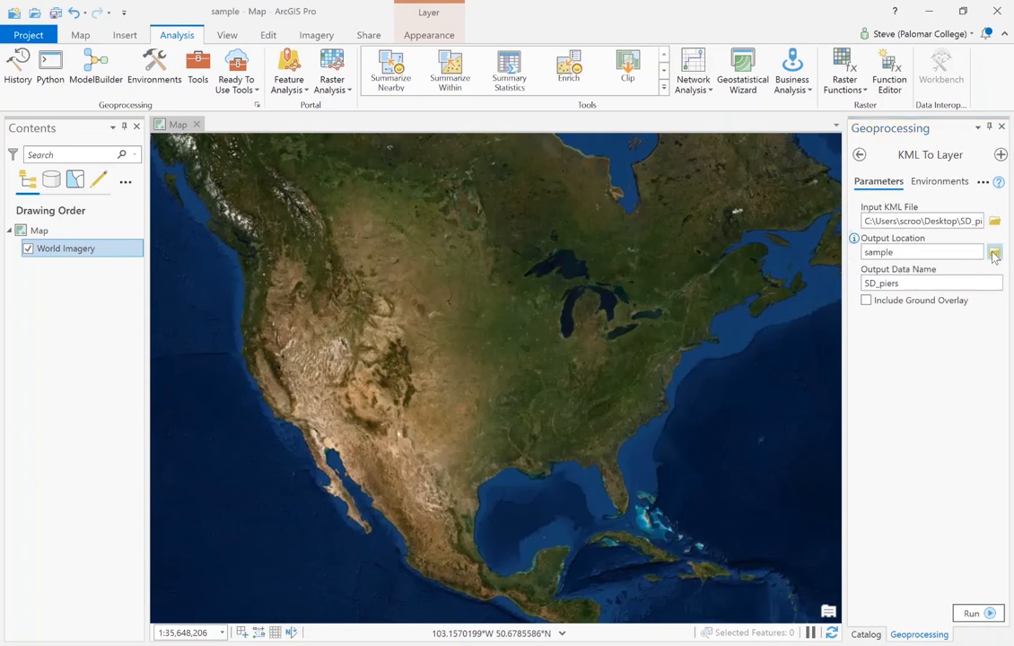
click(993, 254)
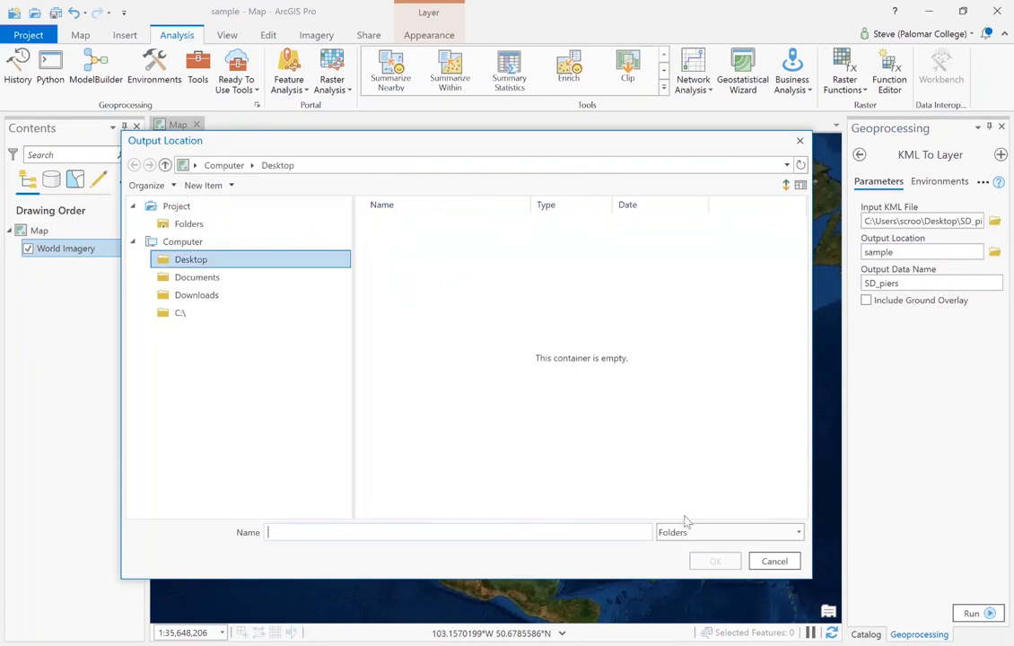
click(774, 562)
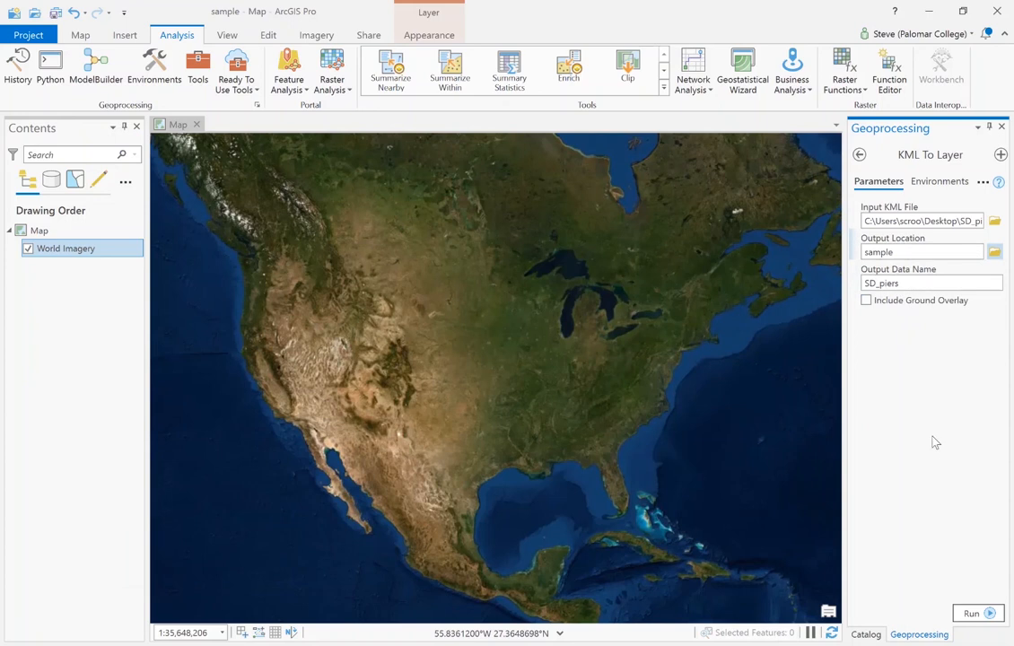
click(972, 613)
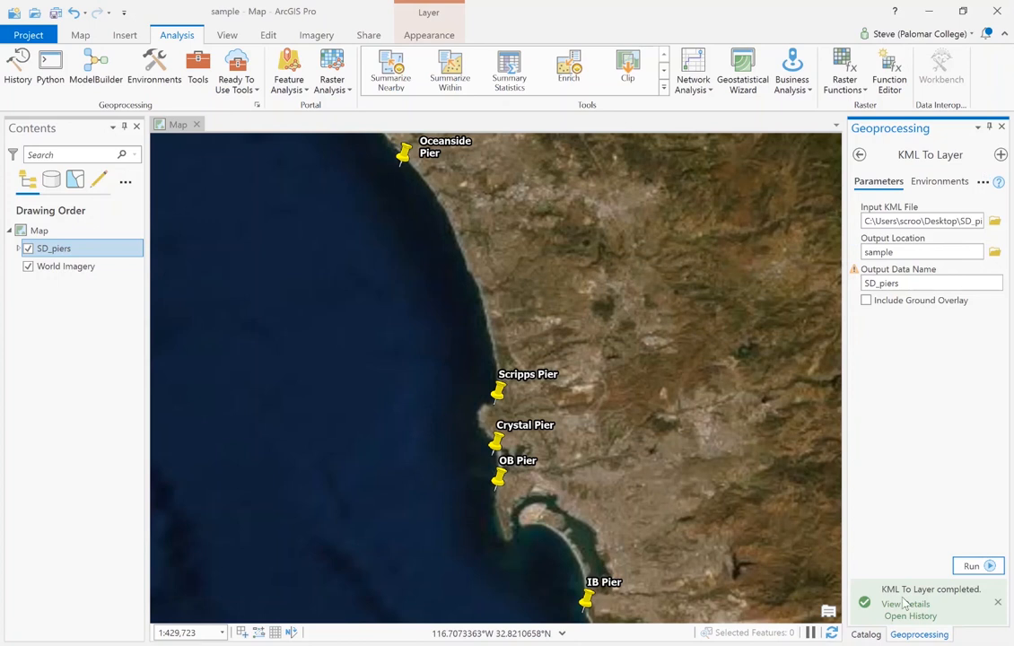
Add the Points feature class from the Placemarks dataset of SD_piers.gdb in the sample folder to the map
click(856, 635)
click(906, 381)
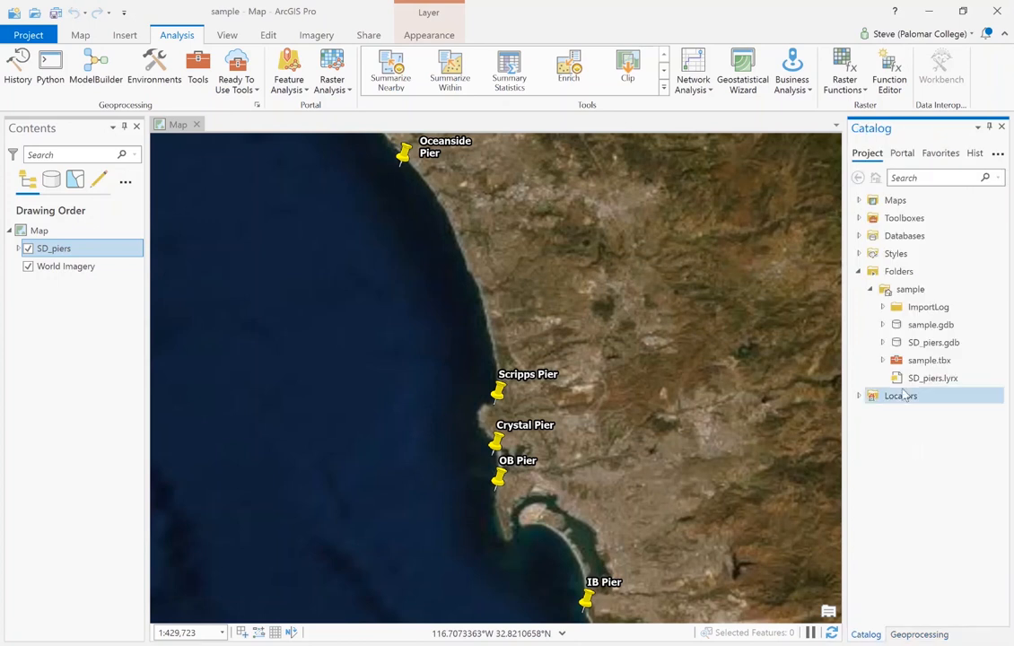
click(900, 292)
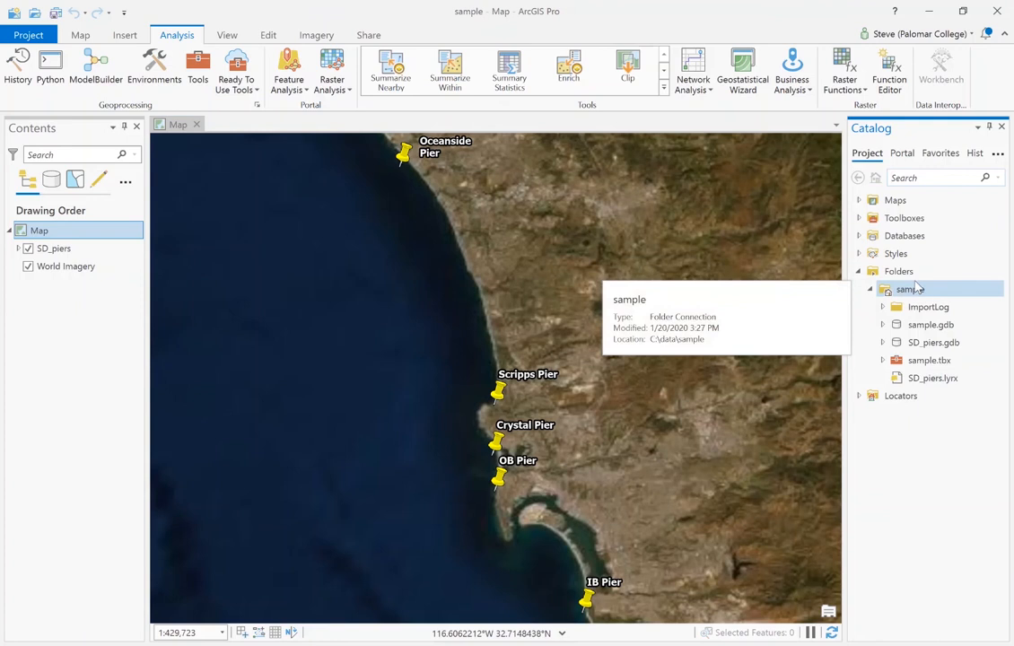
click(917, 345)
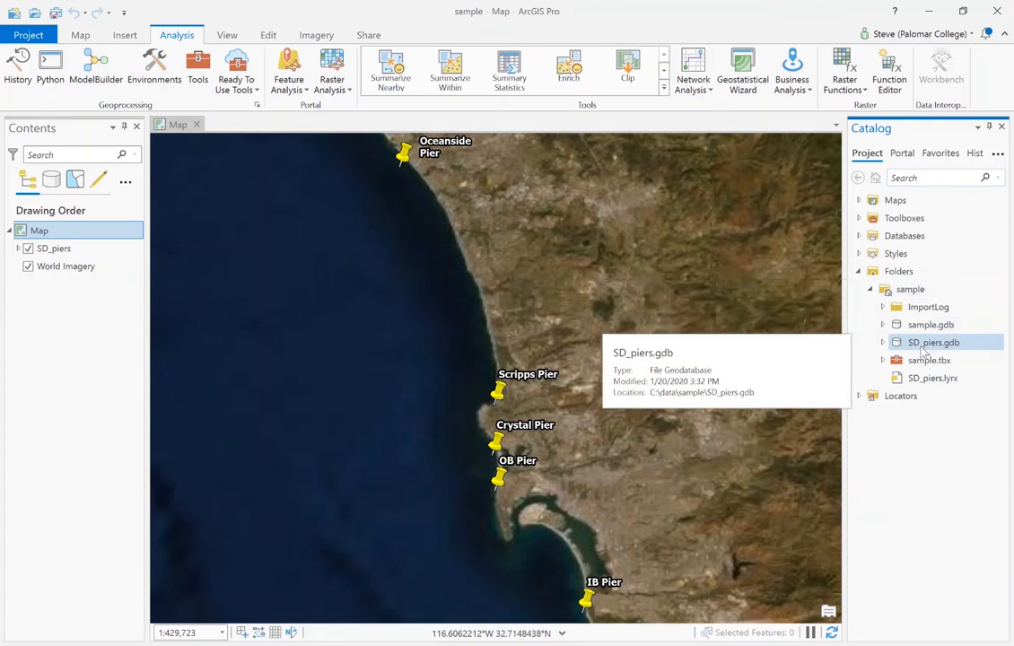
click(925, 380)
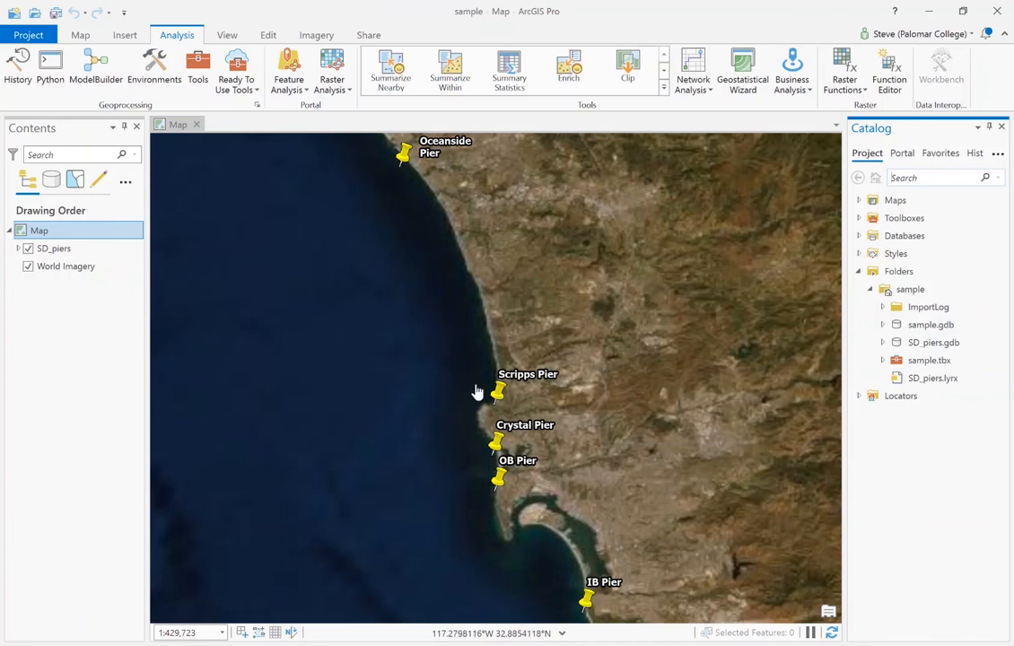
click(883, 344)
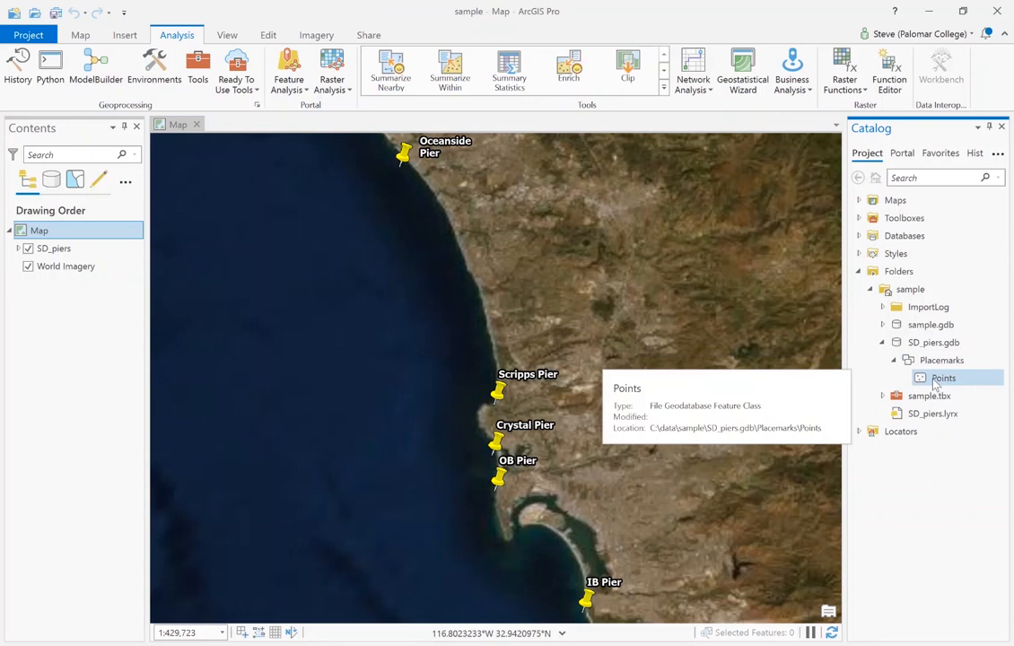
click(938, 377)
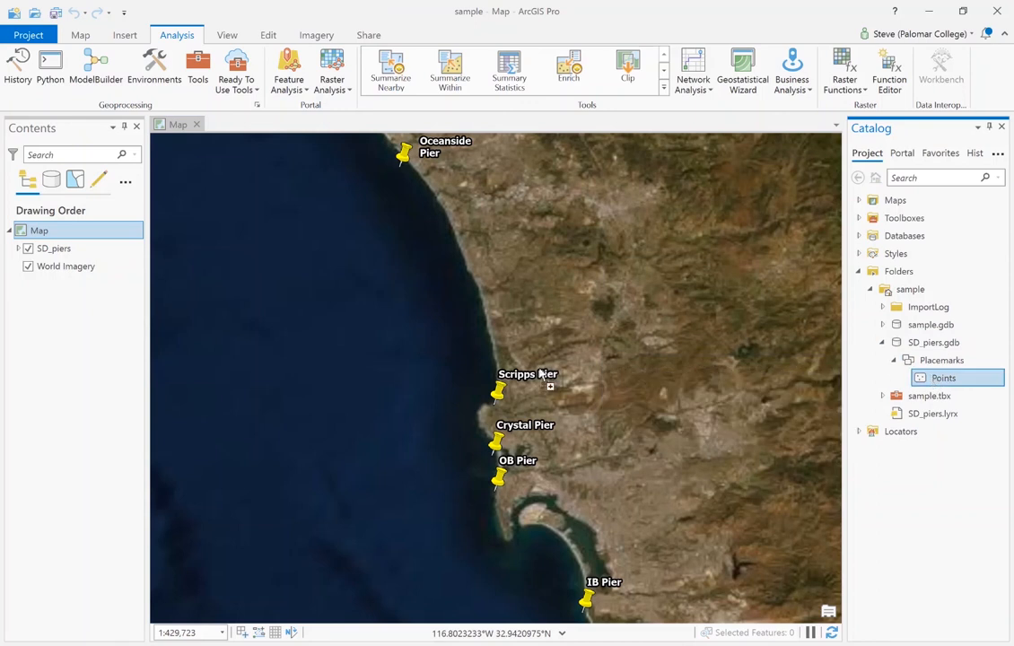
drag(535, 374, 533, 361)
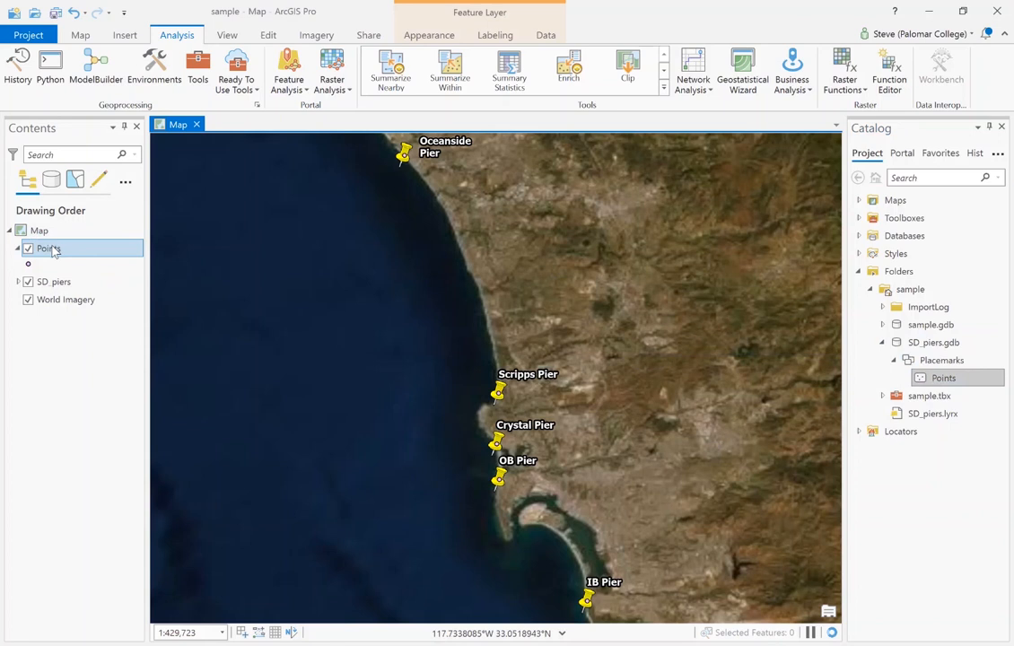
Inspect the Scripps Pier point up close against the imagery and remove the SD_piers layer from the map
scroll(509, 408, up, 5)
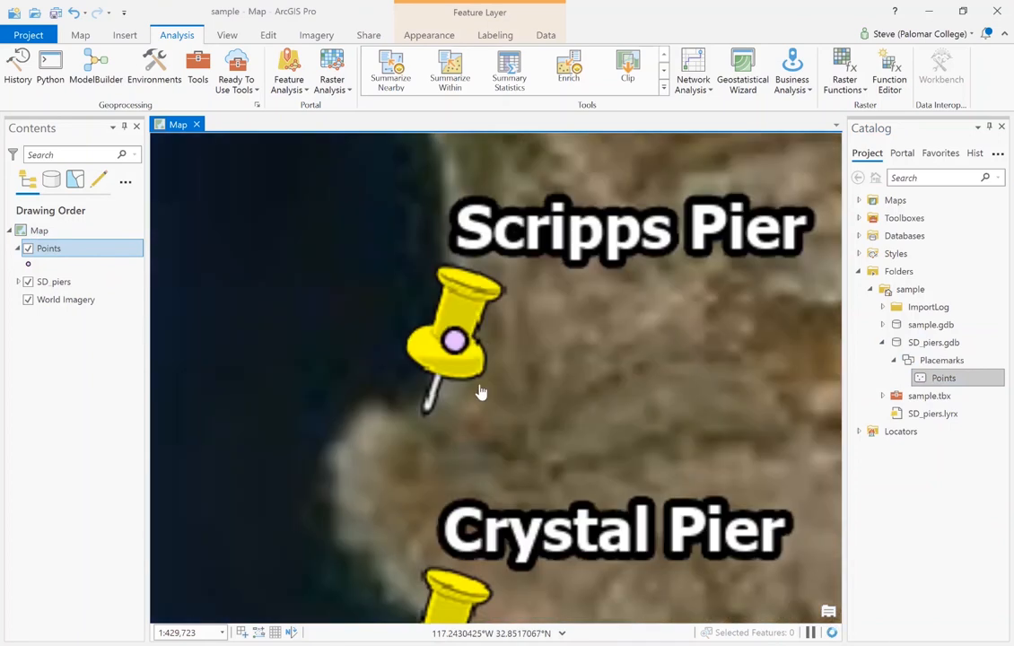
scroll(438, 341, up, 3)
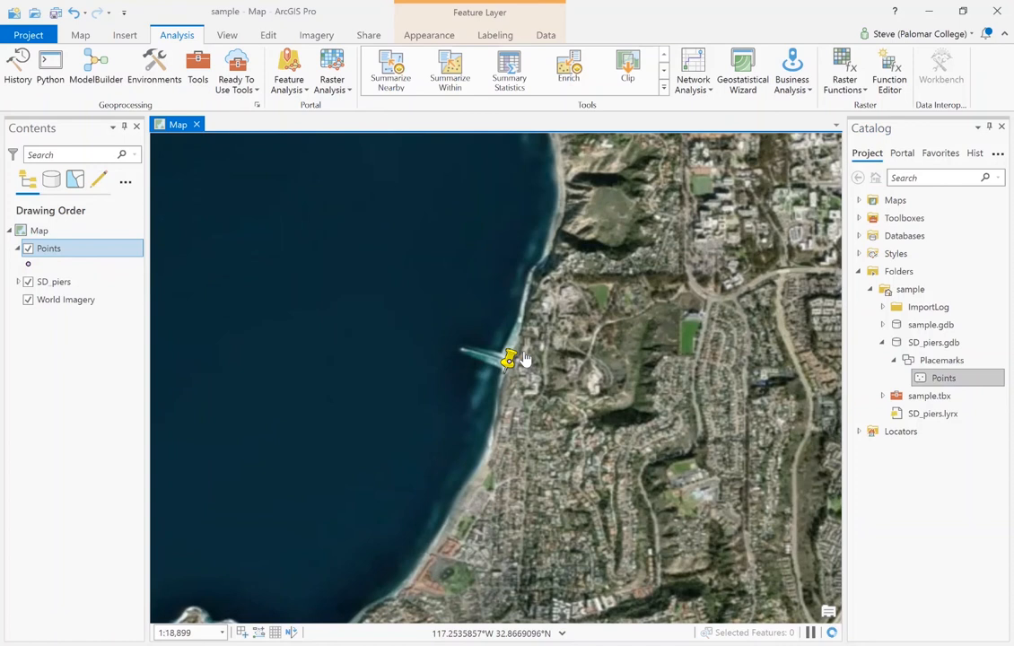
scroll(522, 361, up, 2)
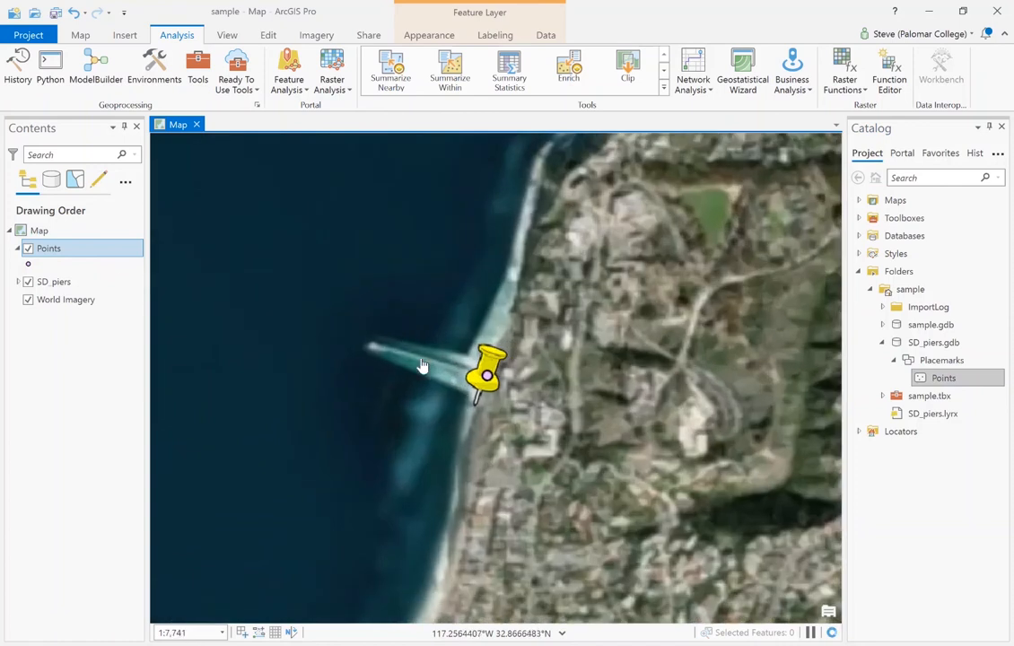
click(56, 255)
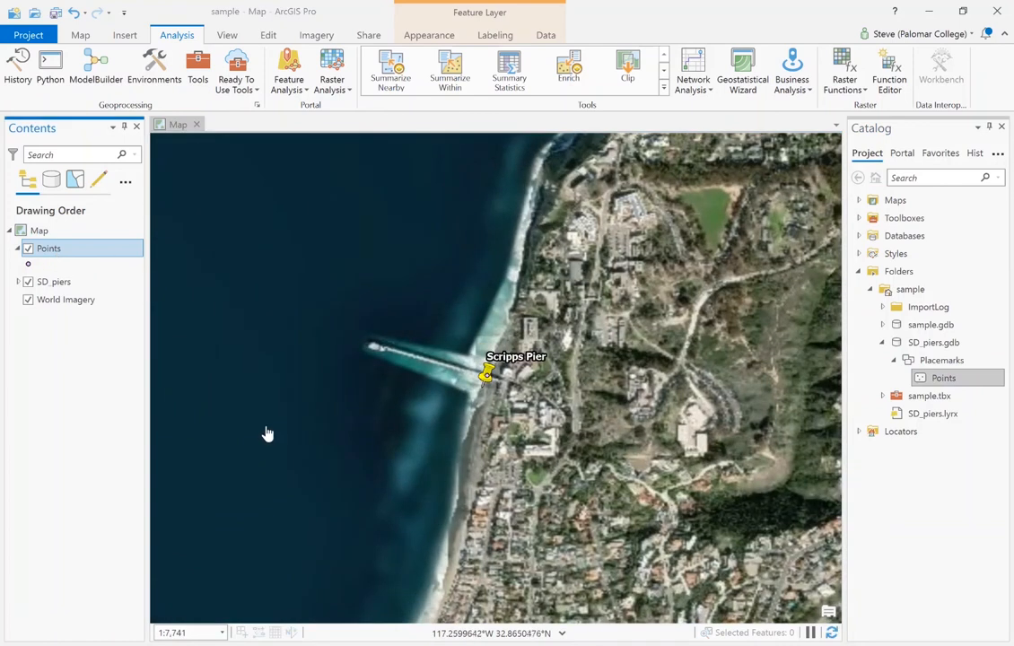
right_click(56, 284)
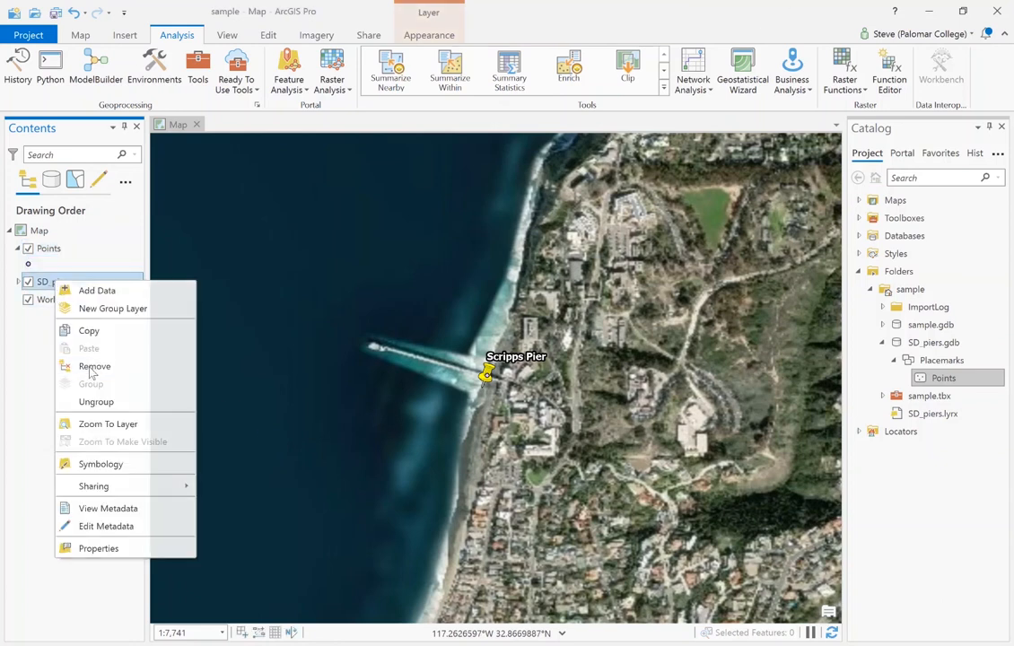
click(92, 366)
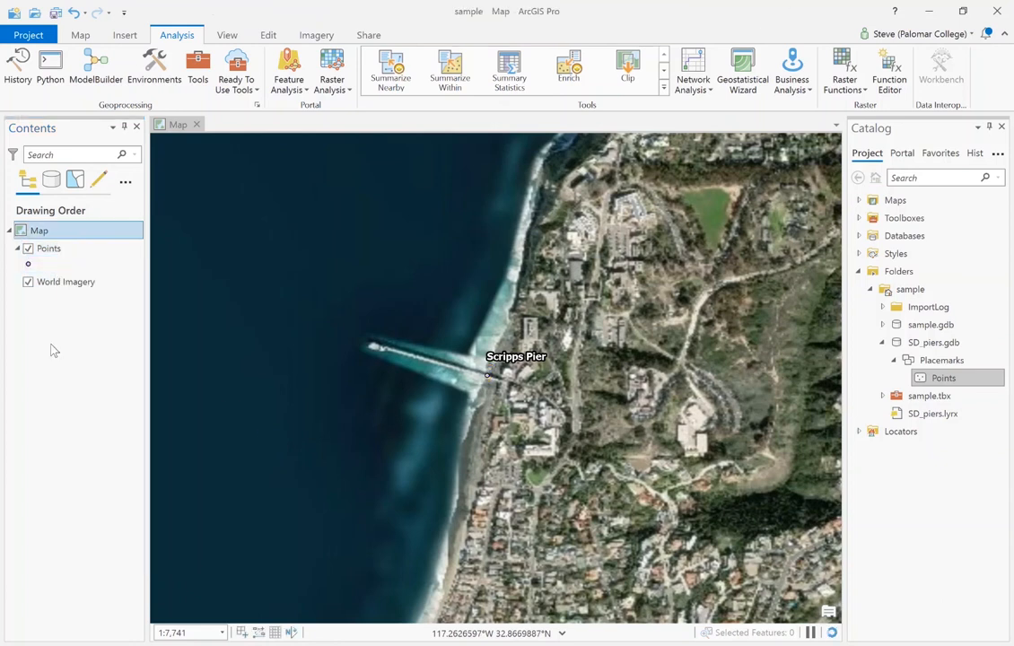
Review the attributes of the Scripps Pier point in its pop-up and close it
click(487, 376)
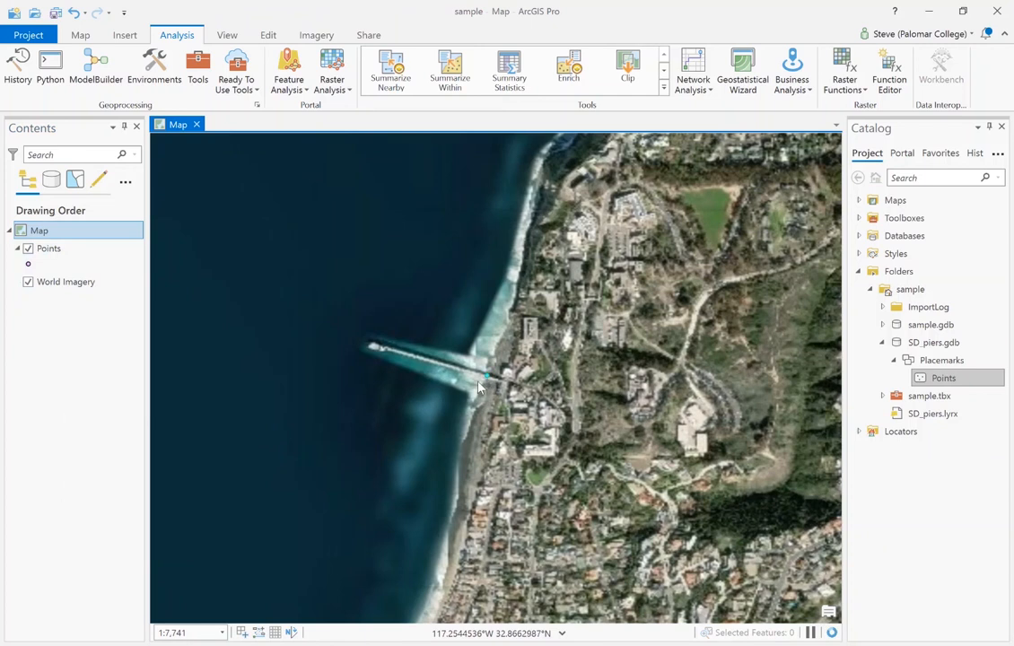
click(478, 388)
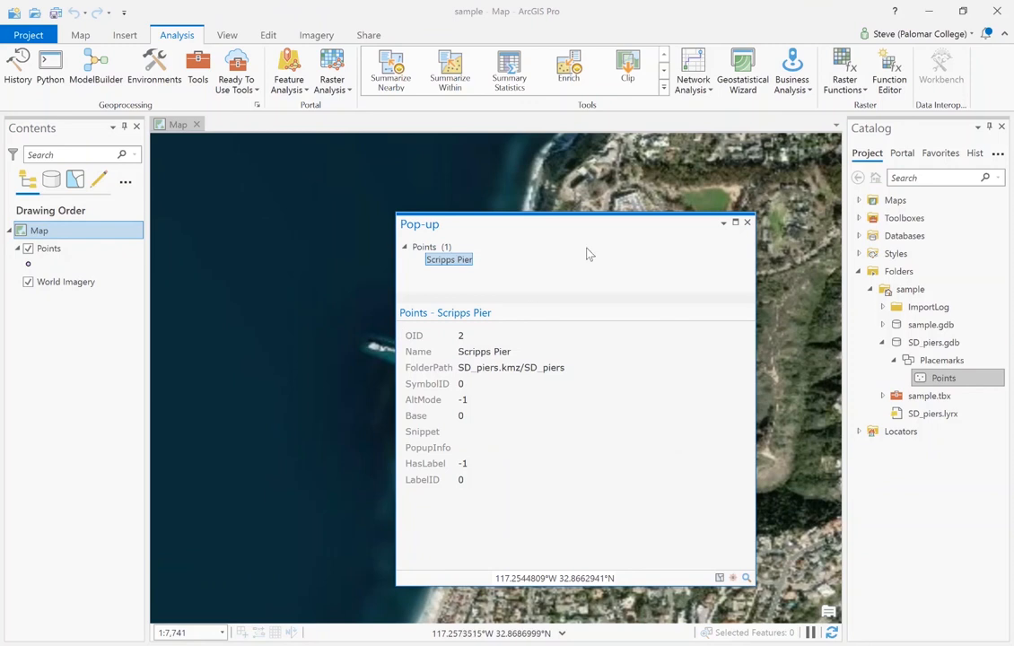
click(748, 224)
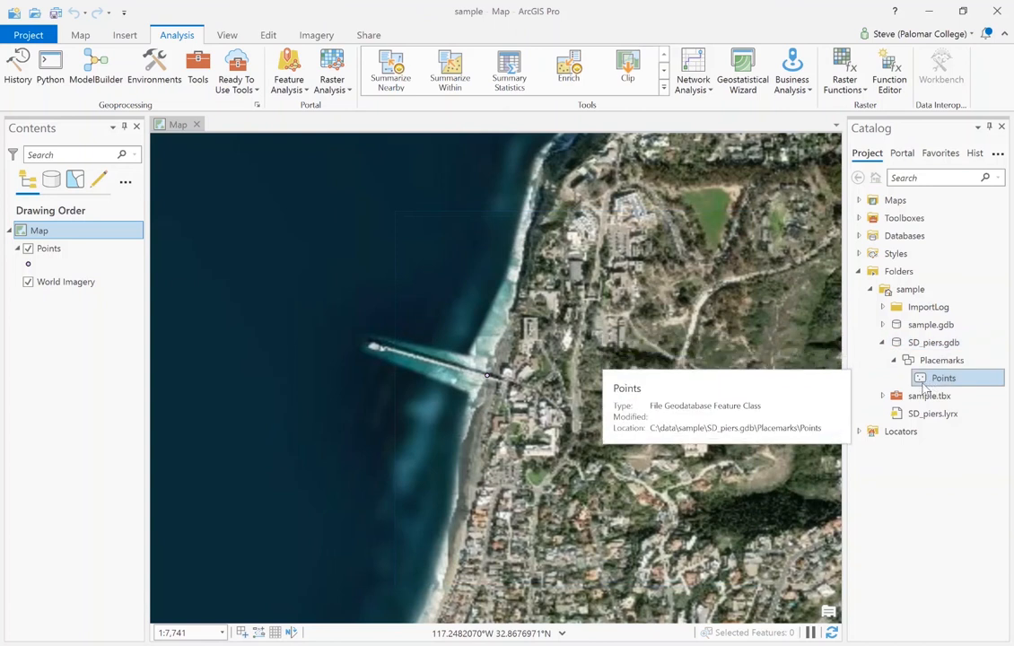
Import the Points layer into sample.gdb as a feature class named sd_piers, and close the Geoprocessing pane
right_click(916, 330)
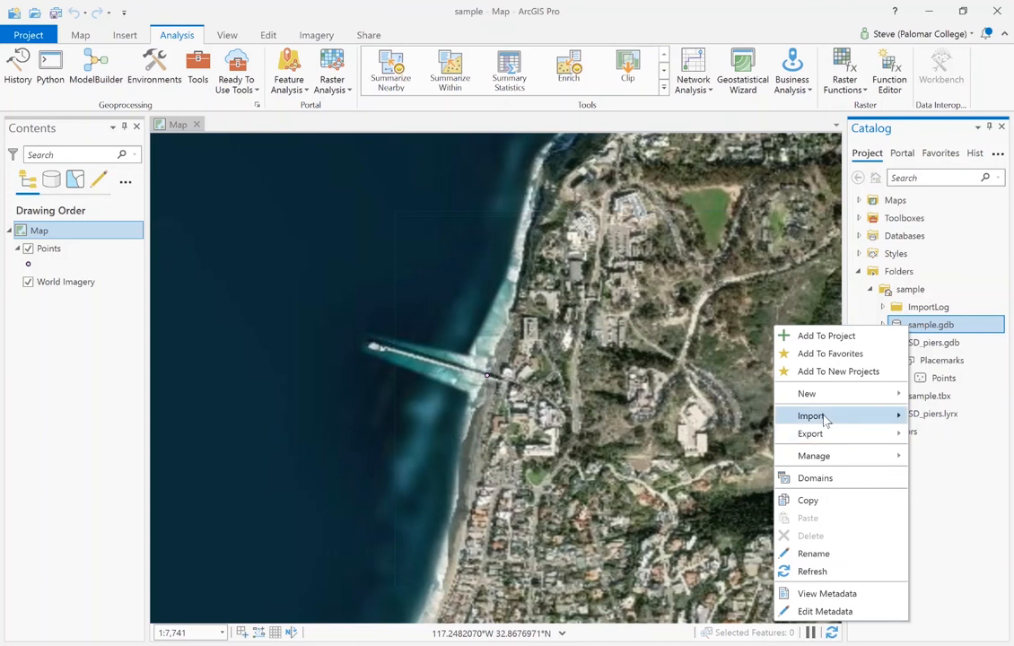
mouse_move(825, 417)
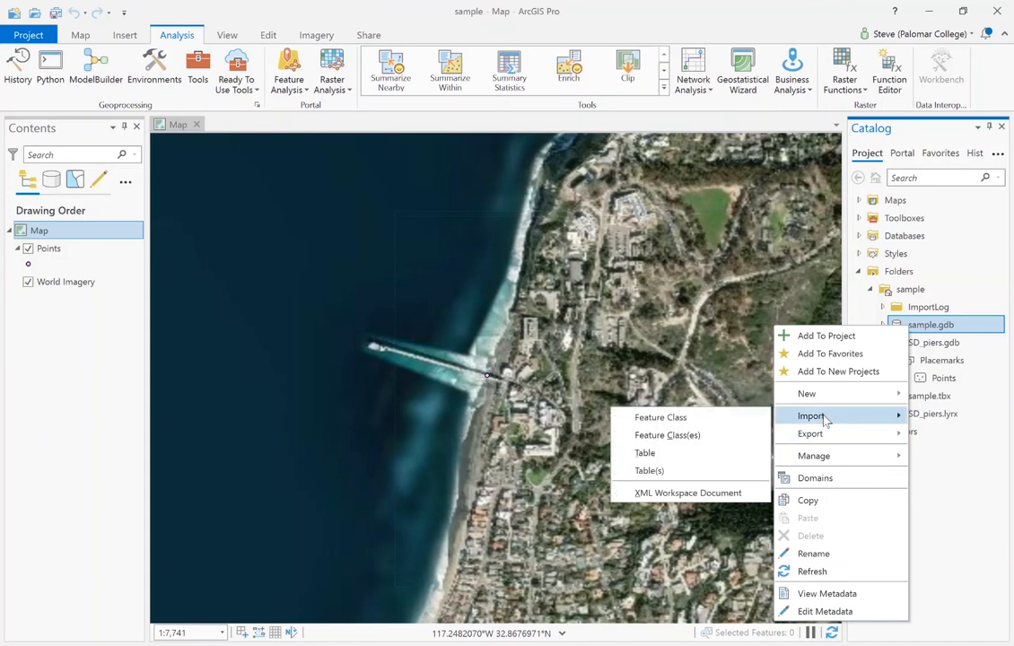
click(694, 419)
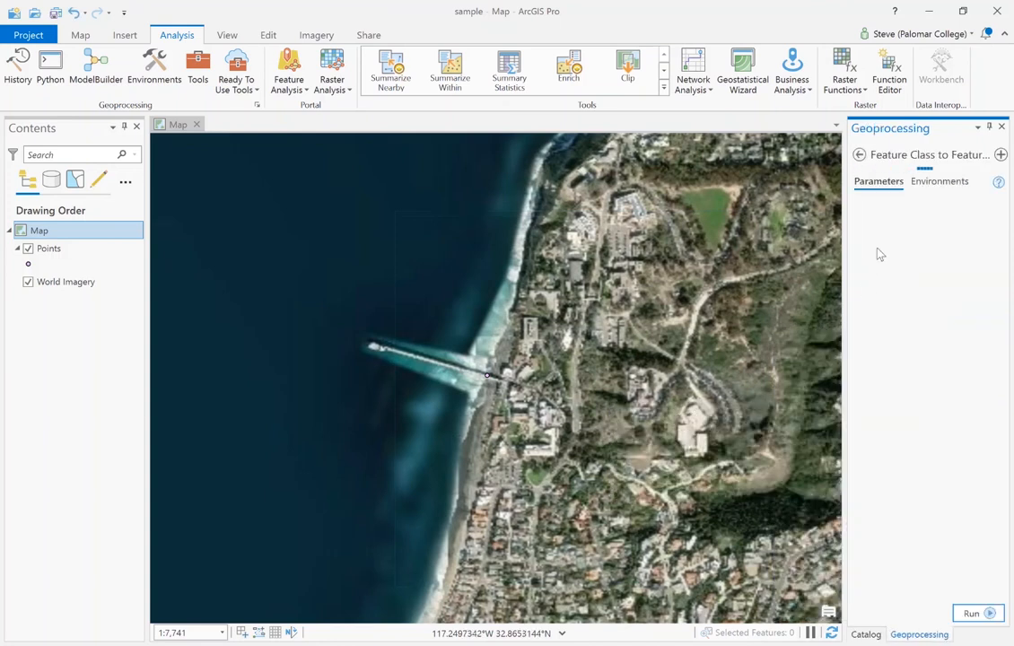
click(953, 221)
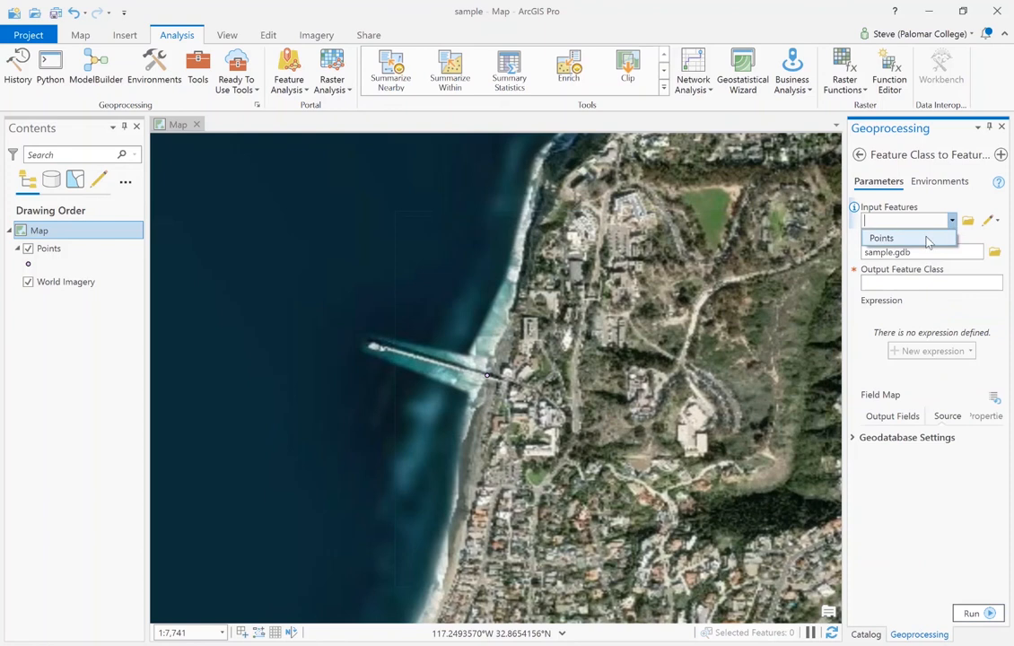
click(926, 239)
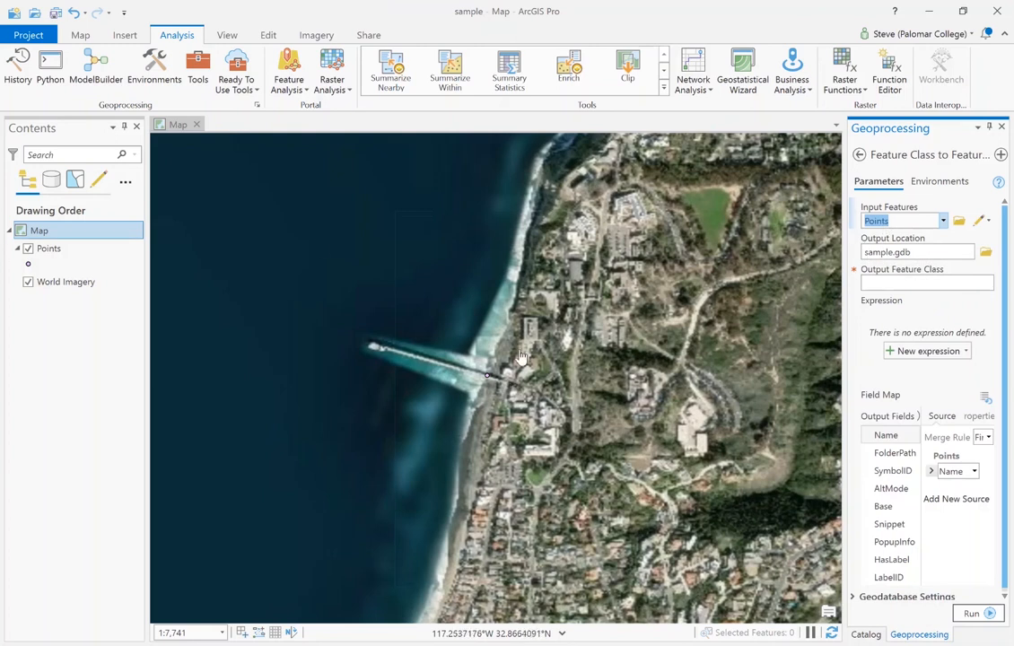
click(887, 285)
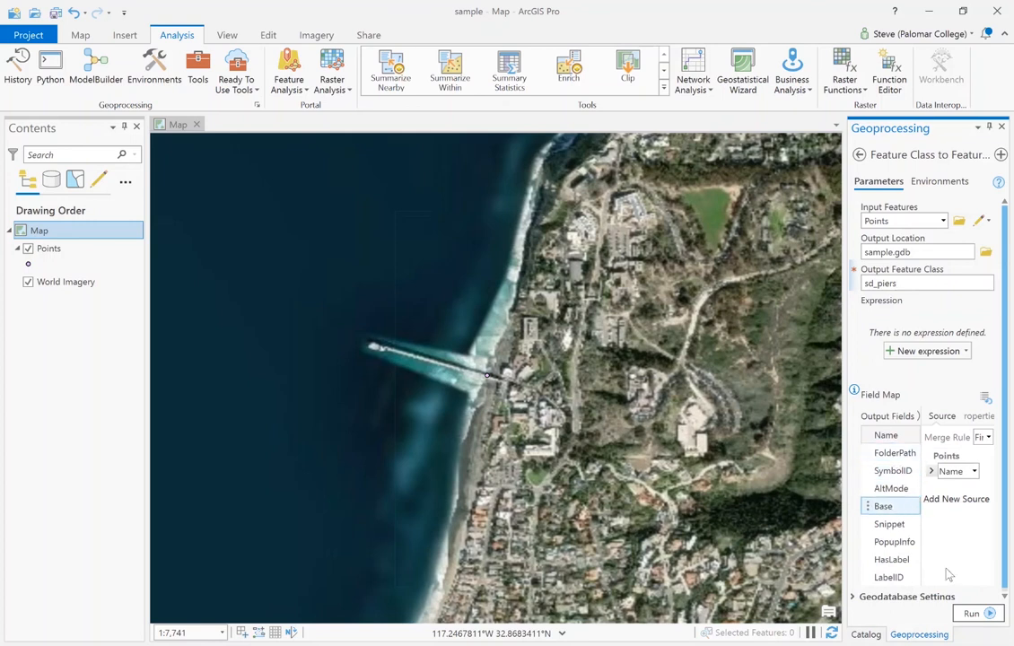
click(975, 615)
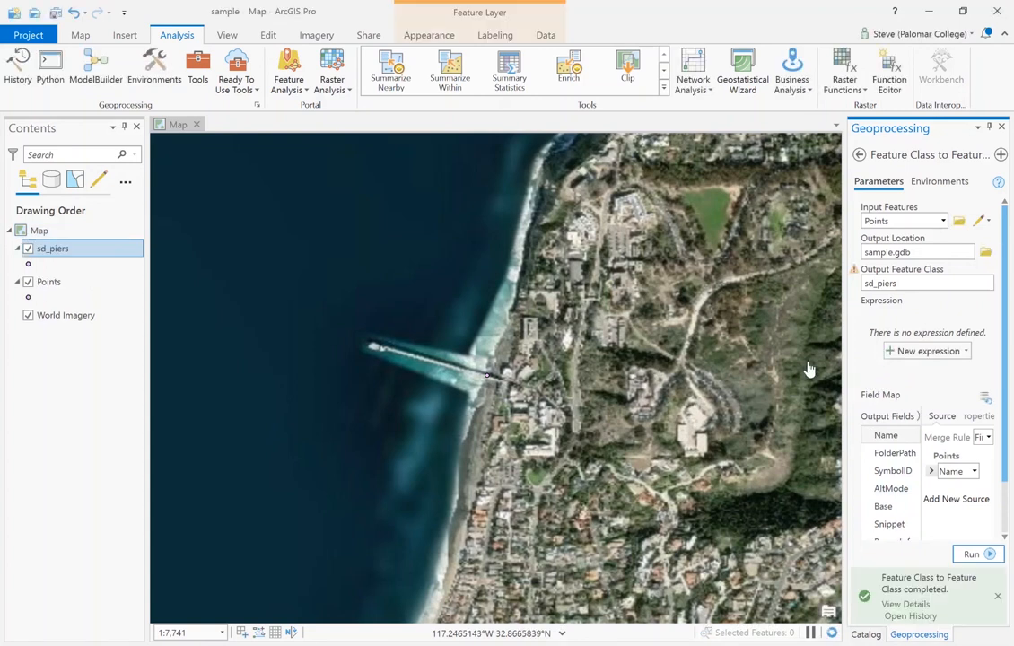
click(1001, 126)
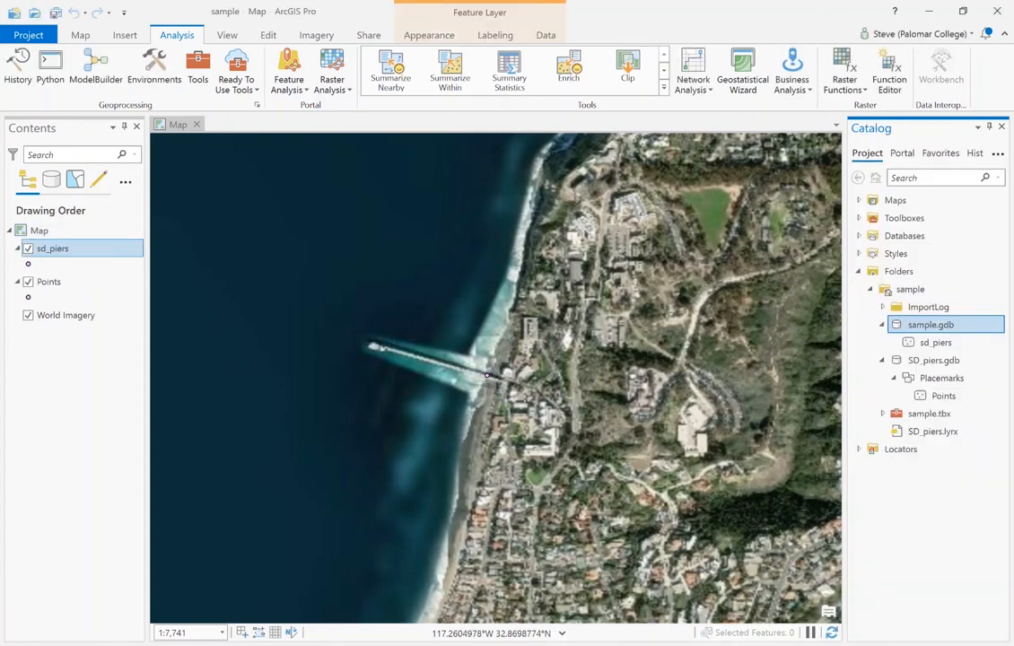
Remove the Points layer from the map and permanently delete SD_piers.gdb from the sample folder
right_click(50, 281)
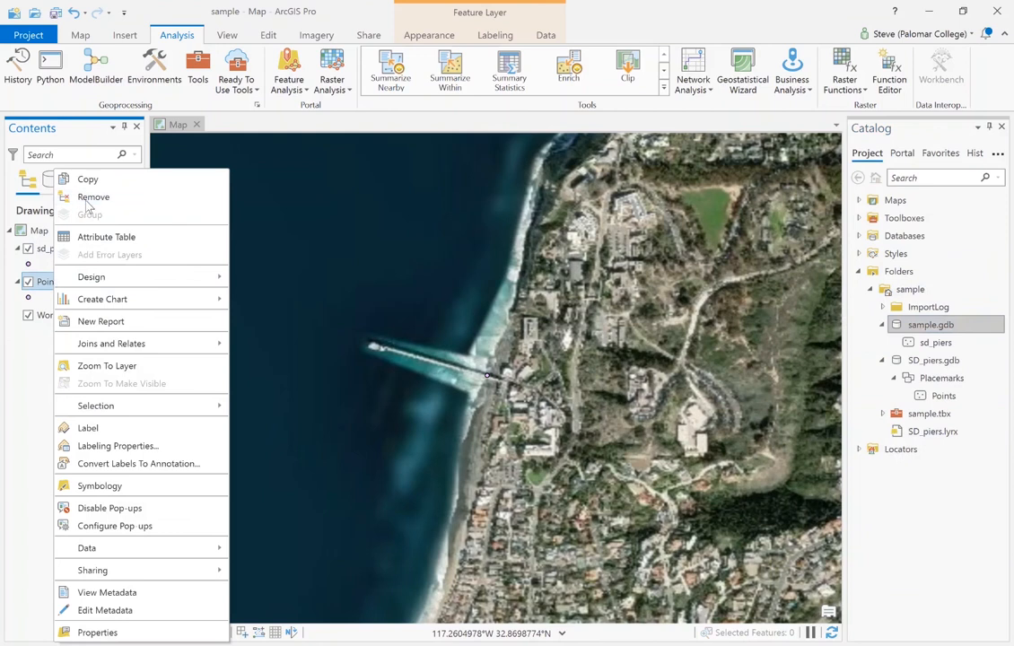
click(89, 198)
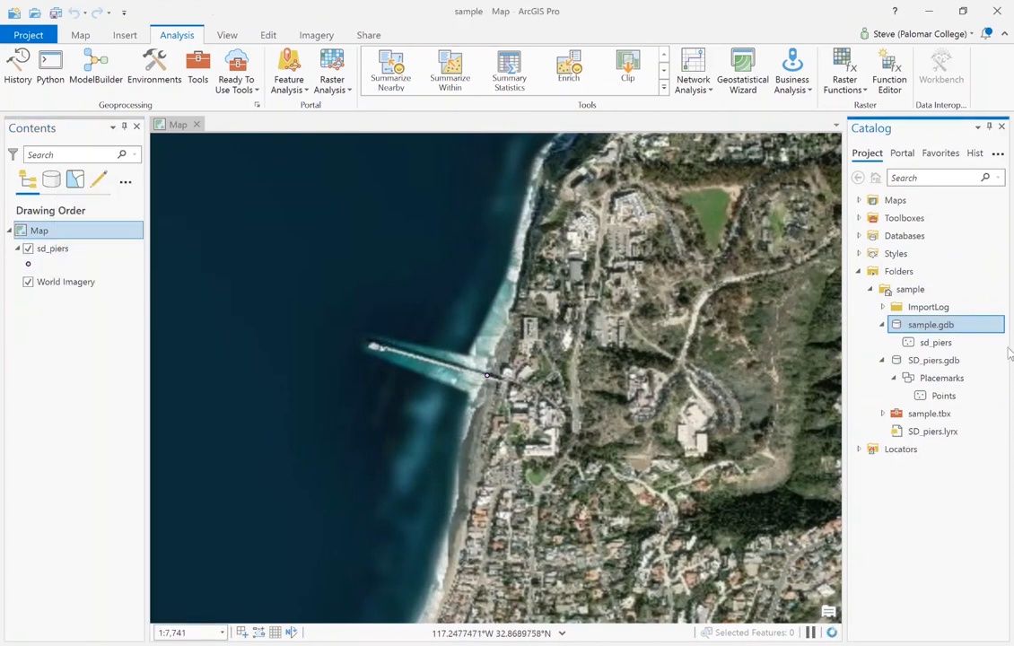
right_click(930, 362)
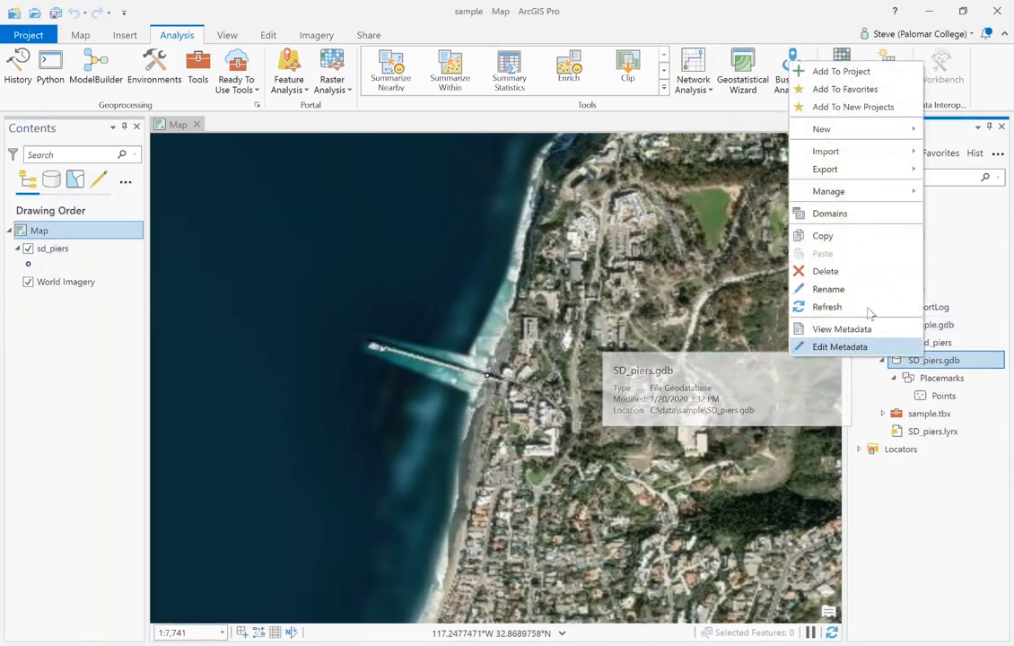
click(835, 271)
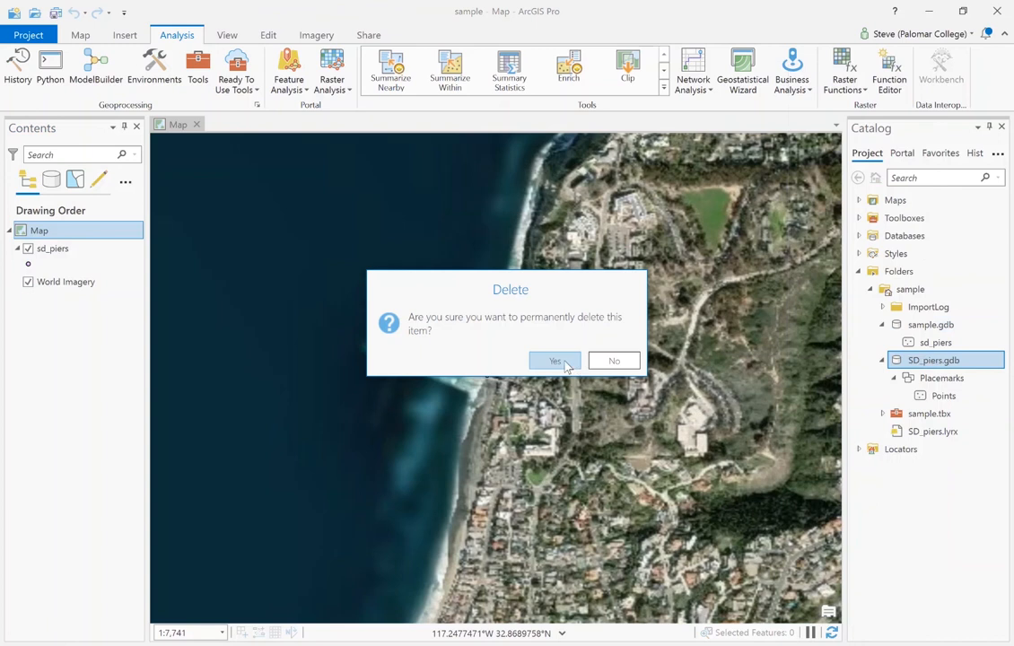
click(556, 361)
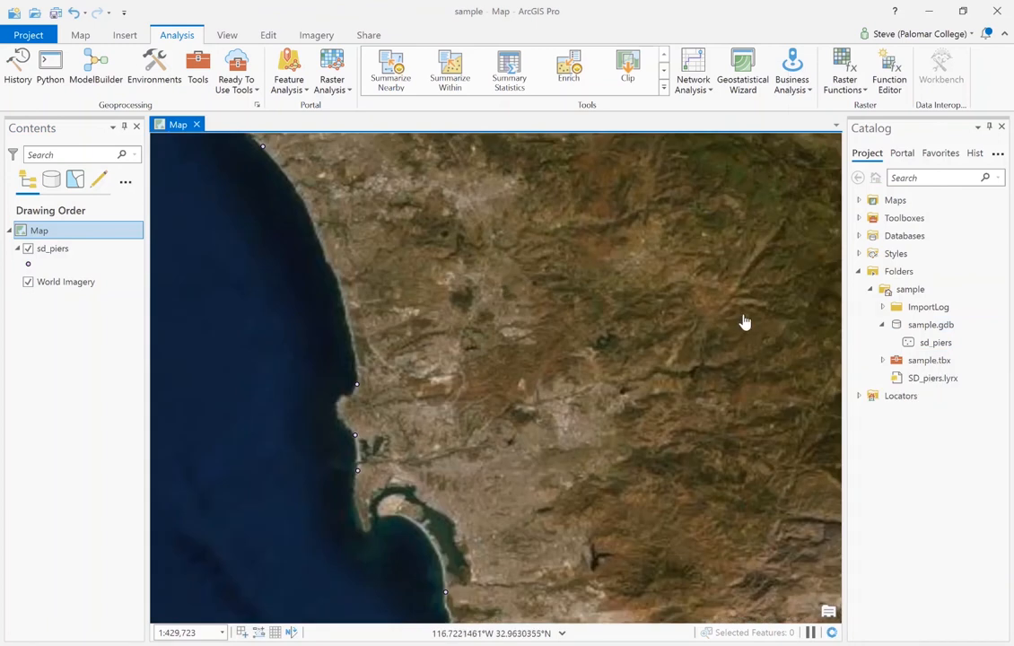